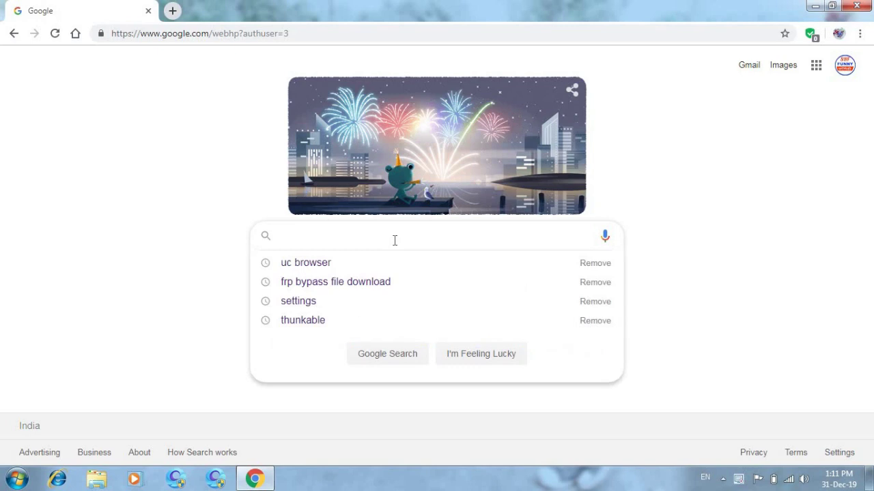
# Search Google for blogger and open the Blogger.com result.
pyautogui.write('blo')
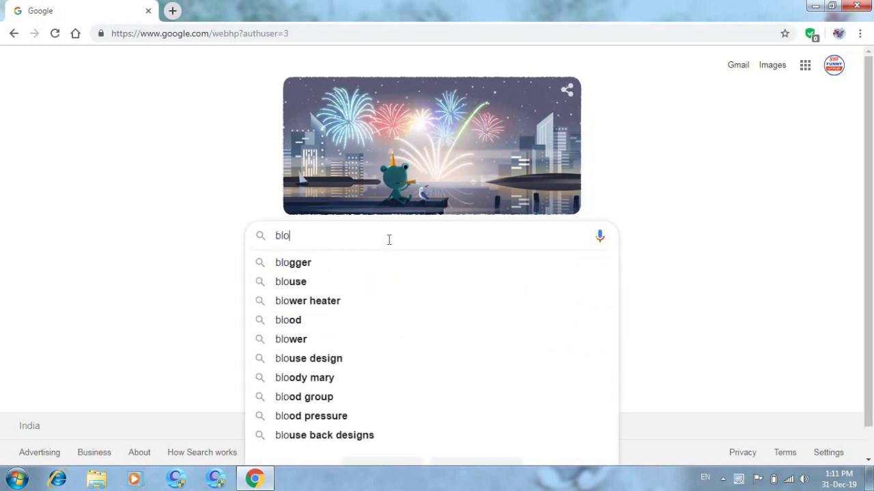
pyautogui.click(324, 265)
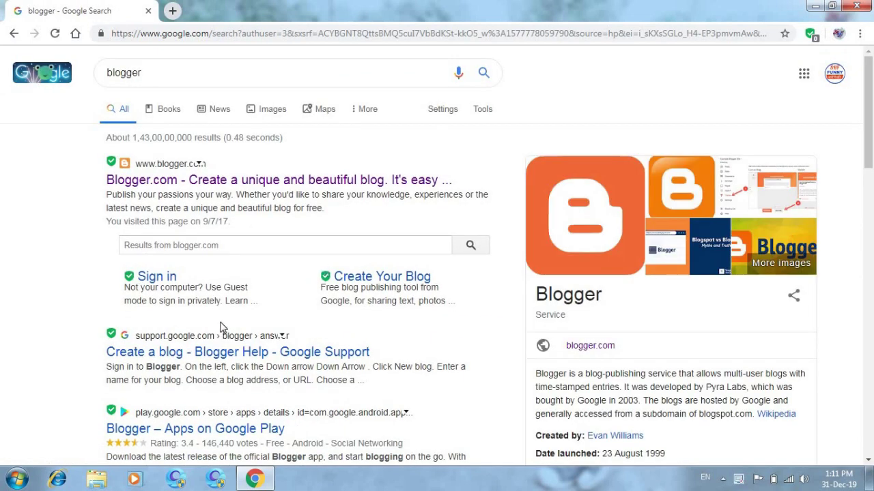
pyautogui.click(263, 181)
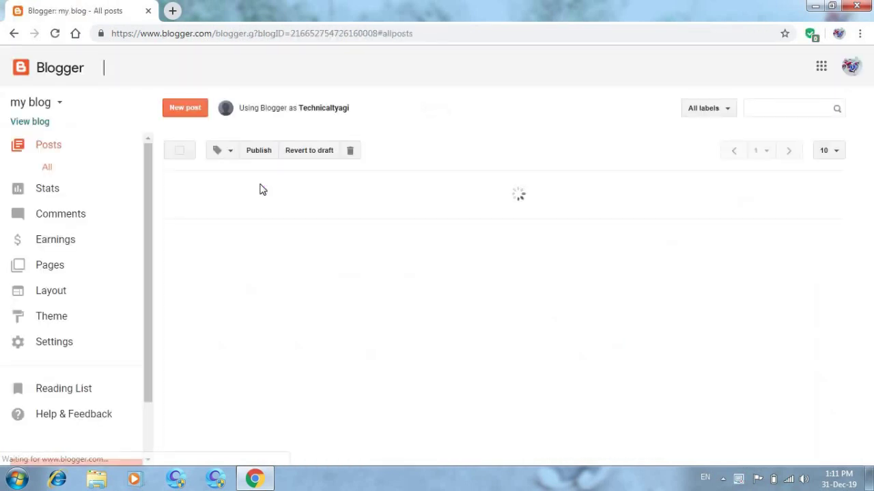
# Switch Blogger to the signed-in account with the Funny logo, enter the profile's display name and continue to Blogger.
pyautogui.click(848, 75)
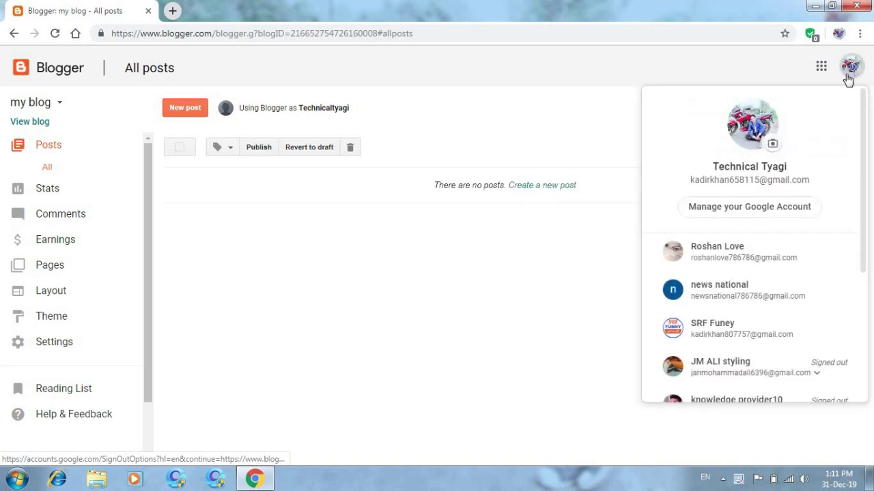
pyautogui.click(717, 330)
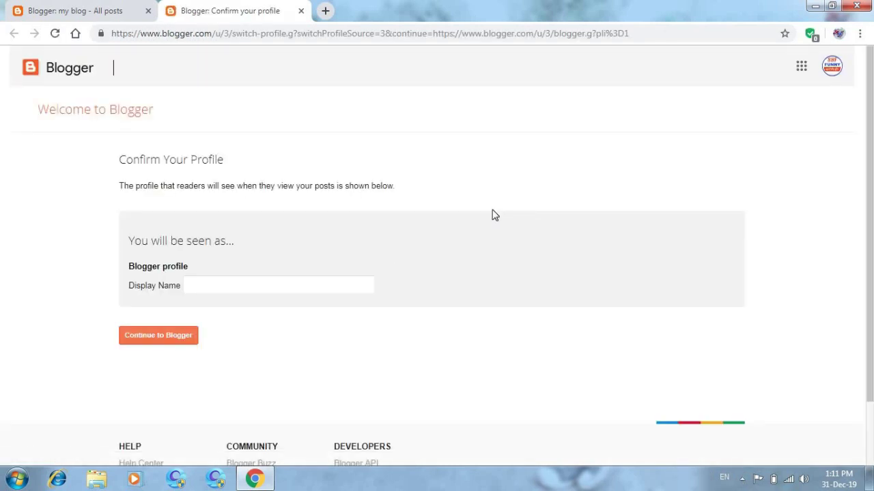
pyautogui.click(307, 281)
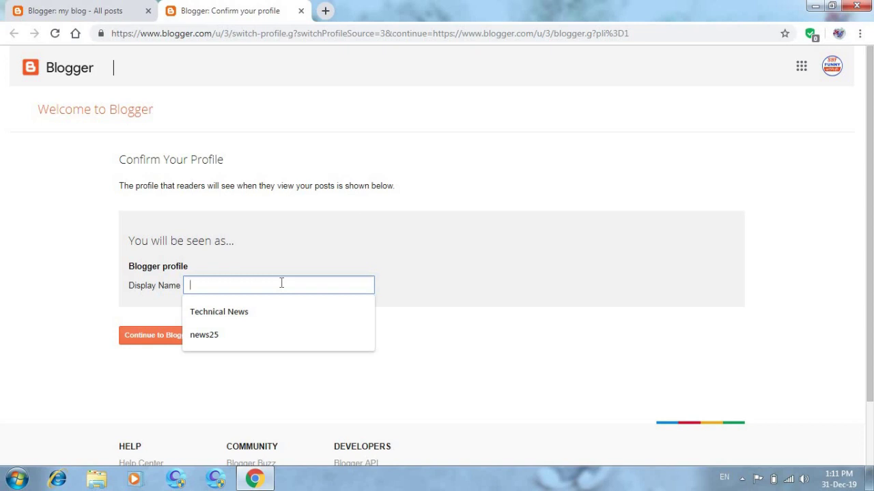
pyautogui.write('qadir')
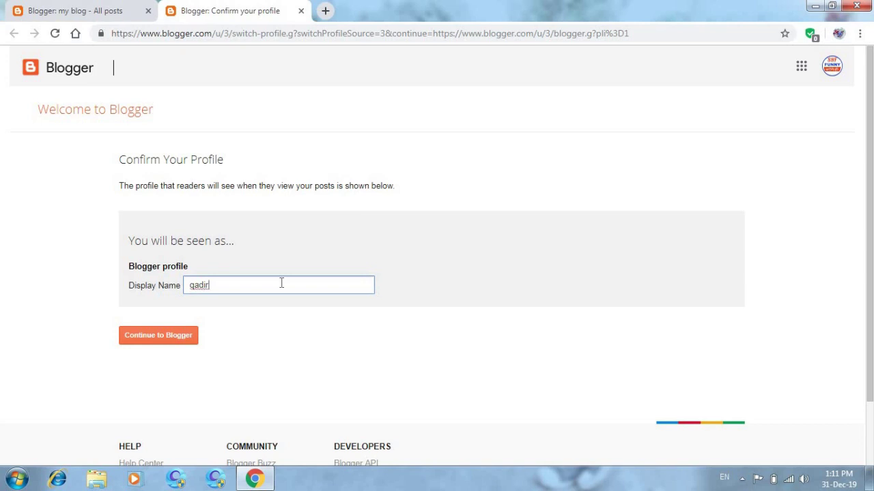
pyautogui.write(' news')
pyautogui.click(169, 334)
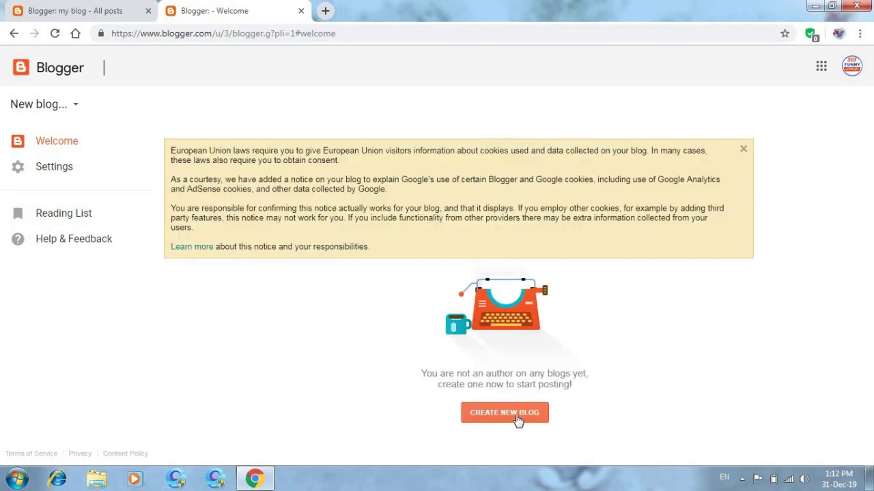
# Create a new blog titled "qadir news" with the address qadirnews.blogspot.com and the Contempo theme.
pyautogui.click(517, 418)
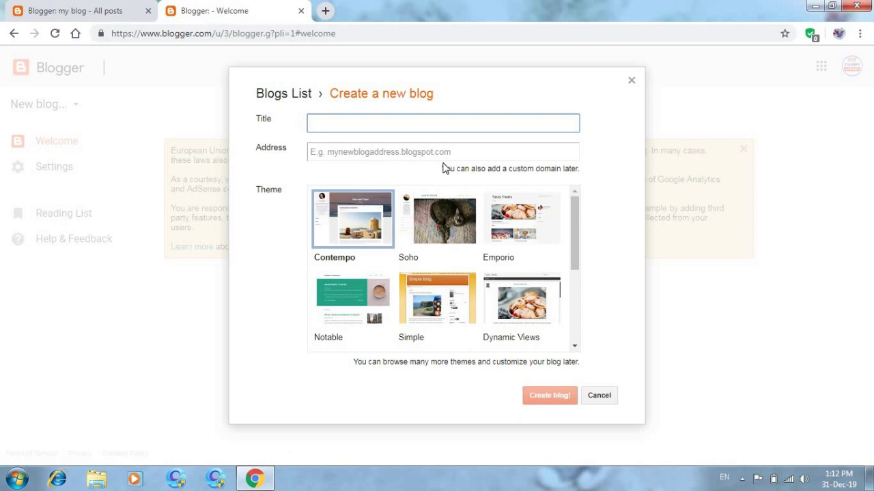
pyautogui.write('qadir news')
pyautogui.click(411, 153)
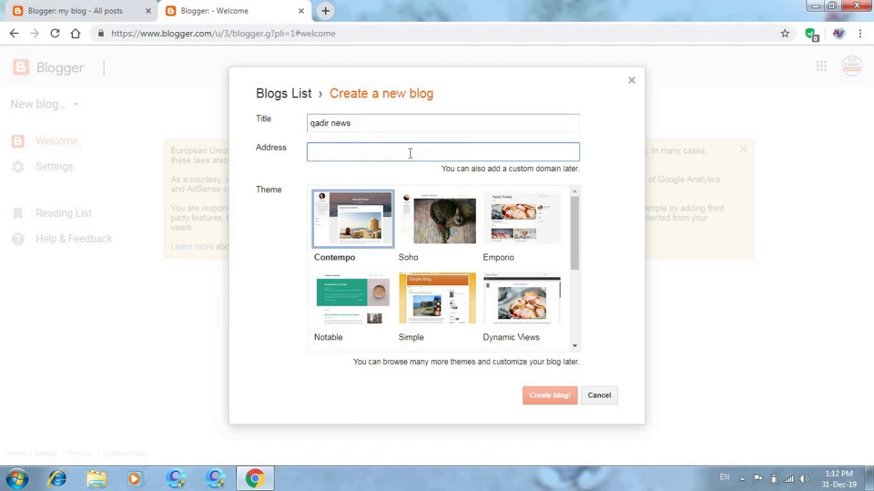
pyautogui.write('qadir')
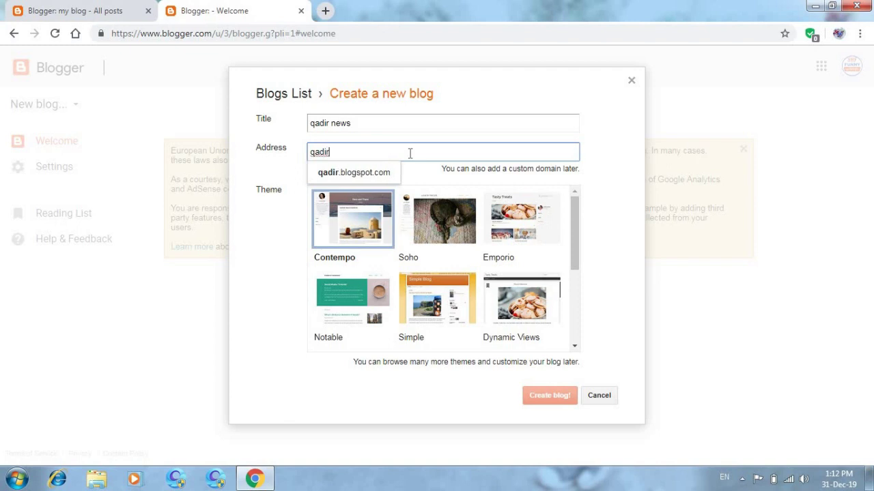
pyautogui.write('news')
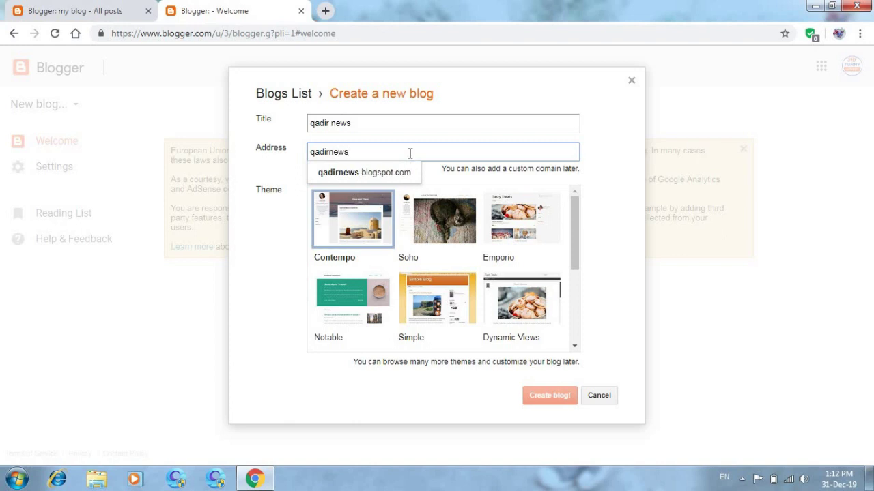
pyautogui.click(390, 177)
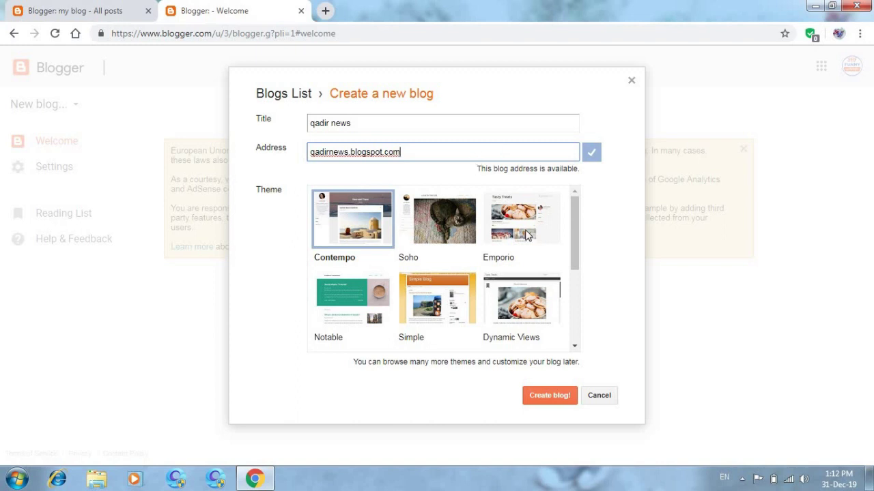
pyautogui.click(549, 396)
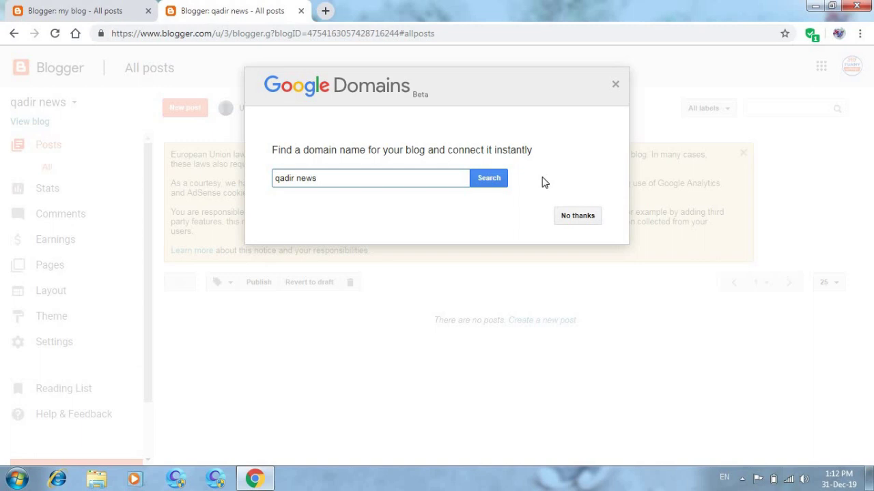
# Decline the Google Domains offer and view the new blog's public page.
pyautogui.click(573, 215)
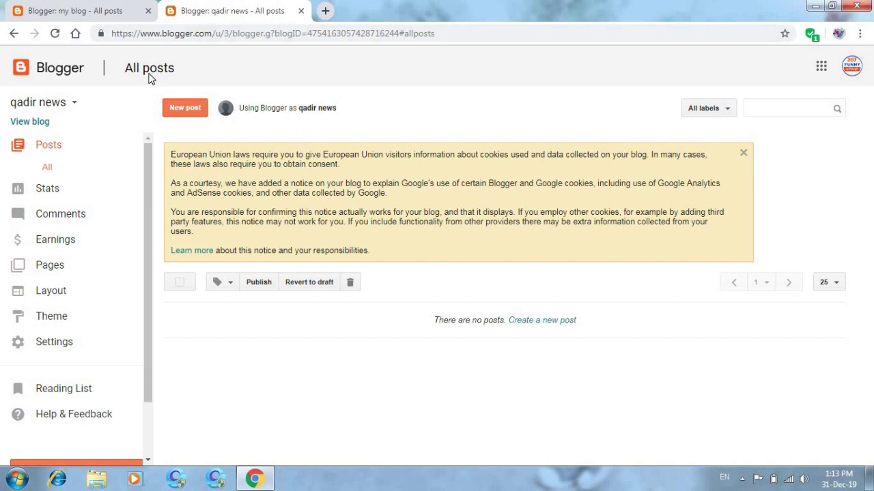
pyautogui.click(32, 123)
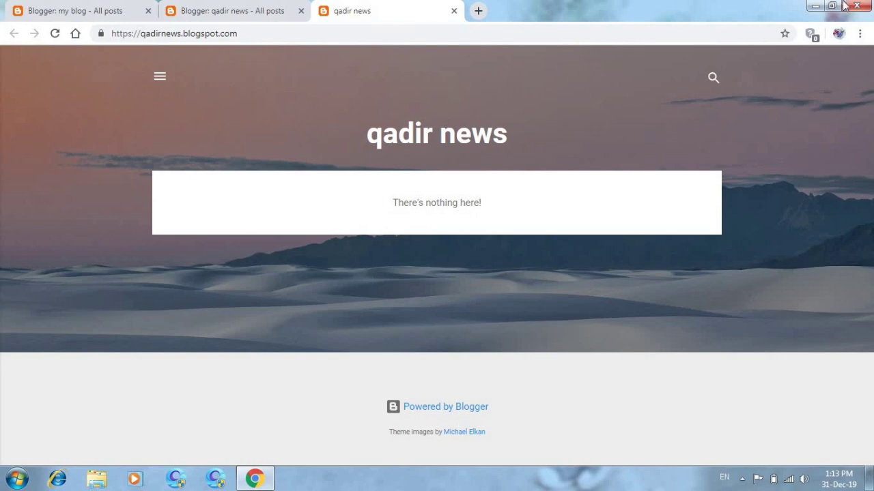
# In a new browser tab, search for "blogger theme free download" and open the gooyaabitemplates.com result.
pyautogui.click(477, 12)
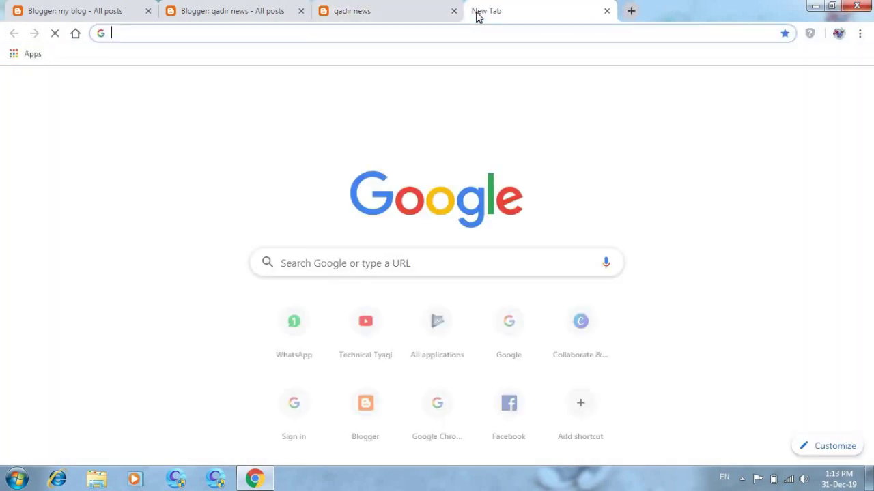
pyautogui.click(422, 267)
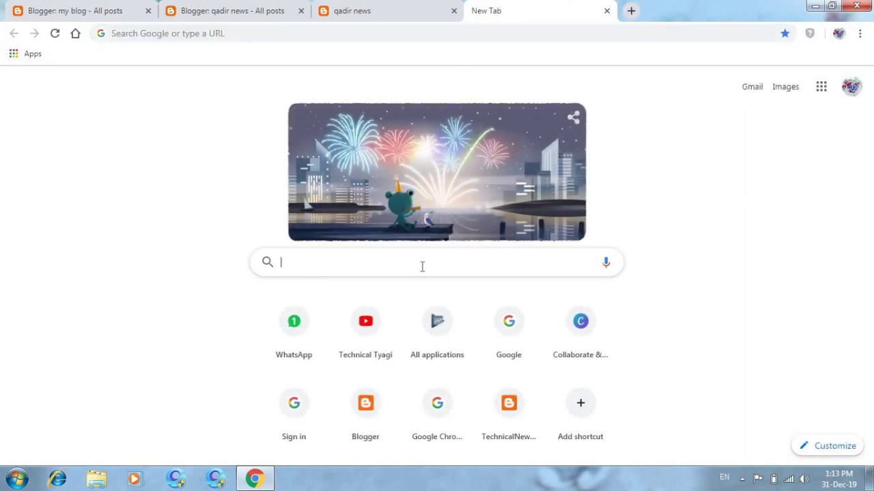
pyautogui.write('blogg')
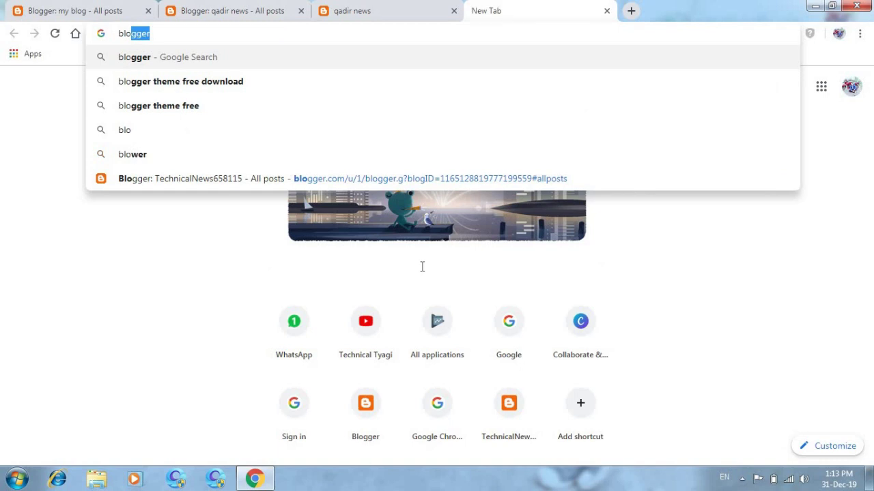
pyautogui.write('er')
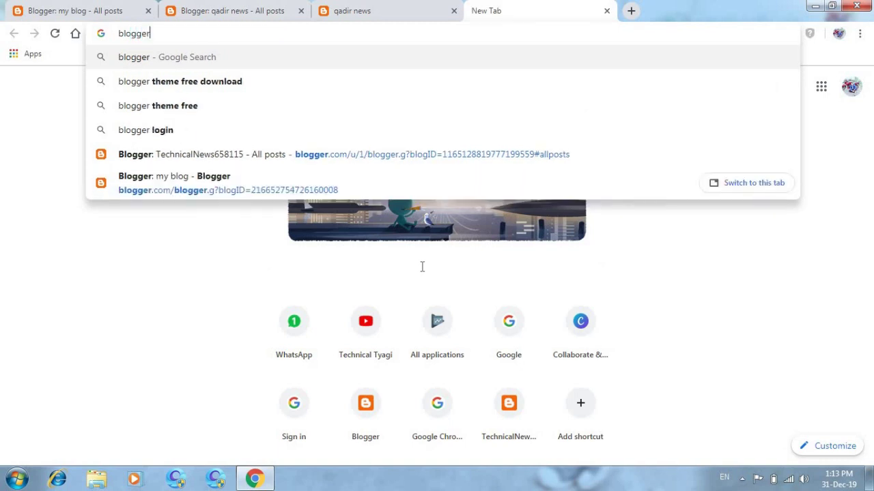
pyautogui.click(248, 88)
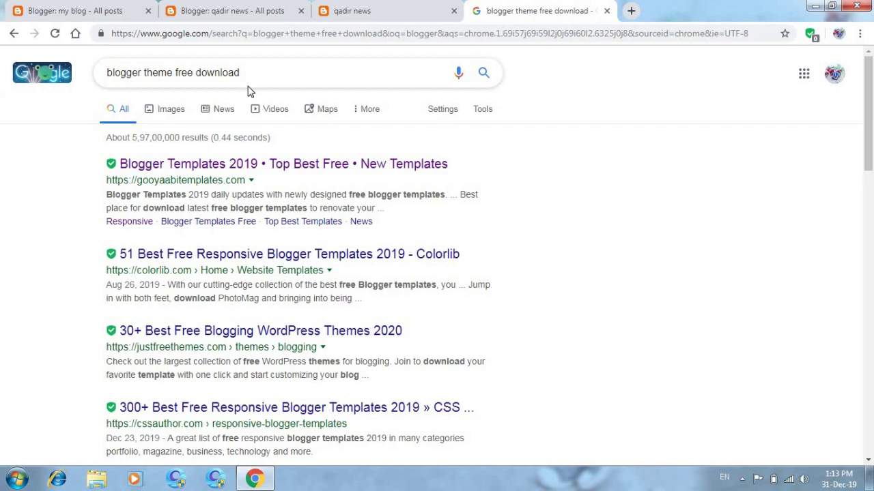
pyautogui.click(223, 167)
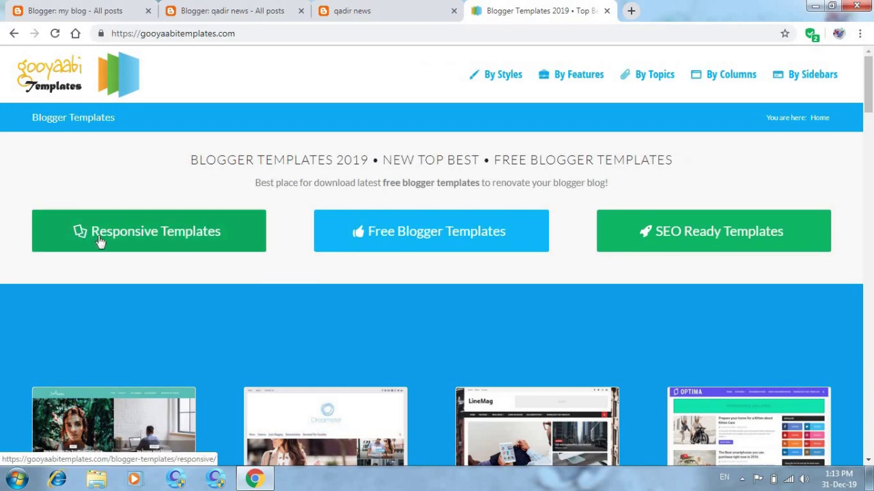
# From the site's responsive templates section, search for designx and open the DesignX template page.
pyautogui.click(164, 234)
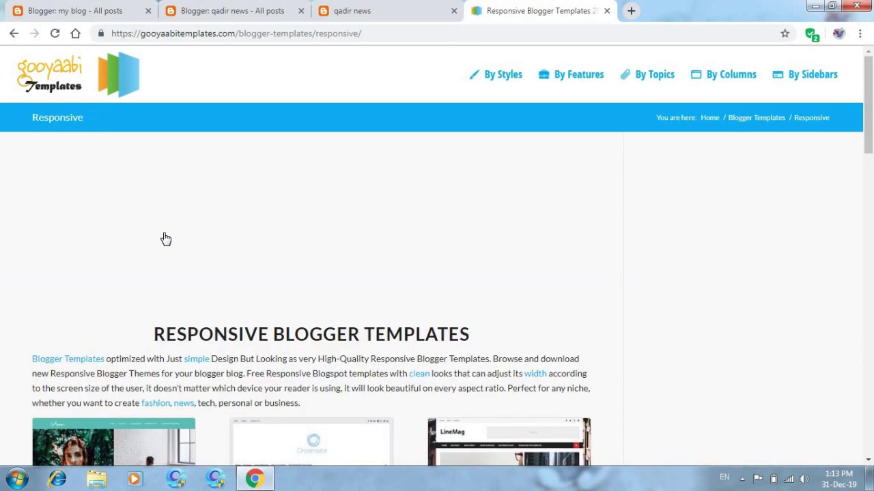
pyautogui.moveTo(871, 109); pyautogui.dragTo(872, 193)
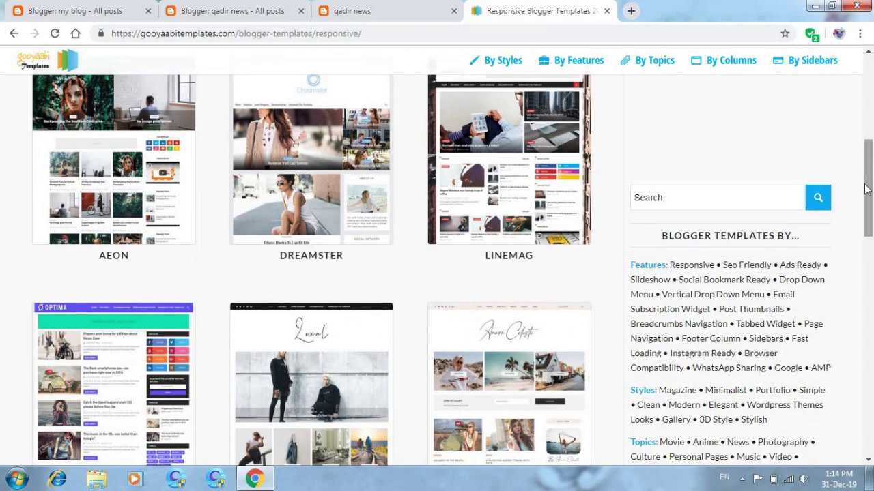
pyautogui.moveTo(869, 181); pyautogui.dragTo(869, 229)
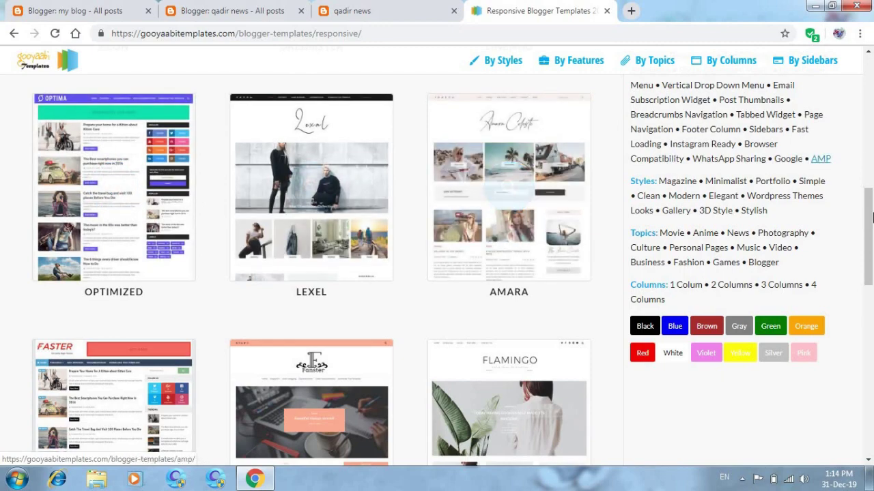
pyautogui.moveTo(871, 203); pyautogui.dragTo(872, 121)
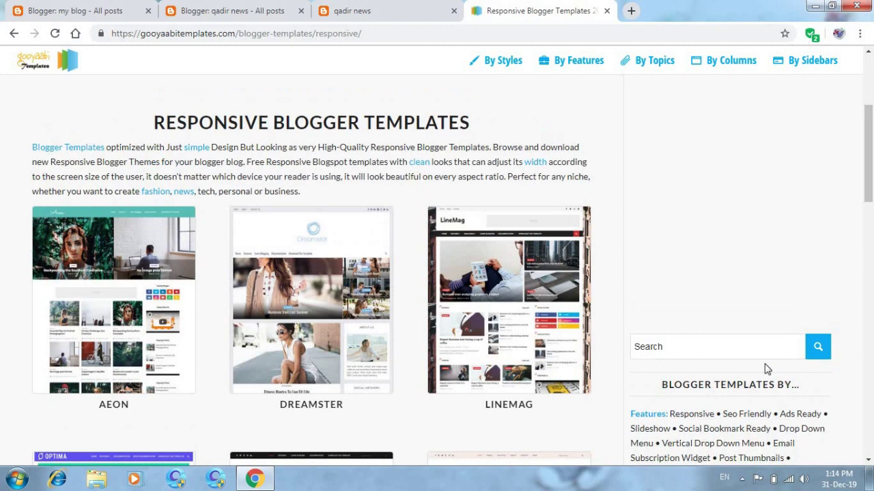
pyautogui.click(744, 350)
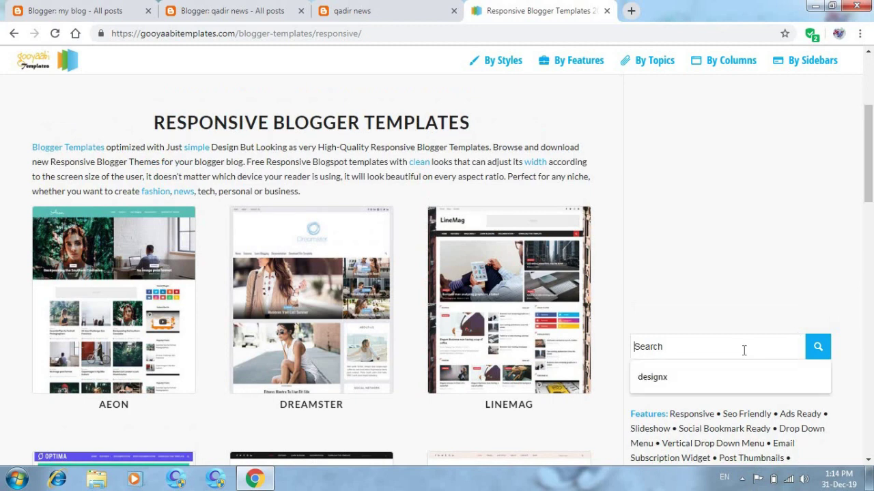
pyautogui.click(698, 380)
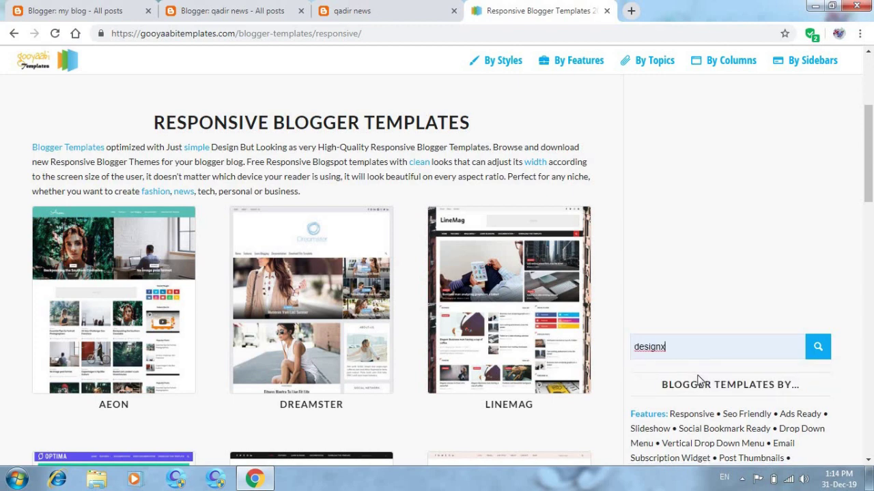
pyautogui.click(819, 351)
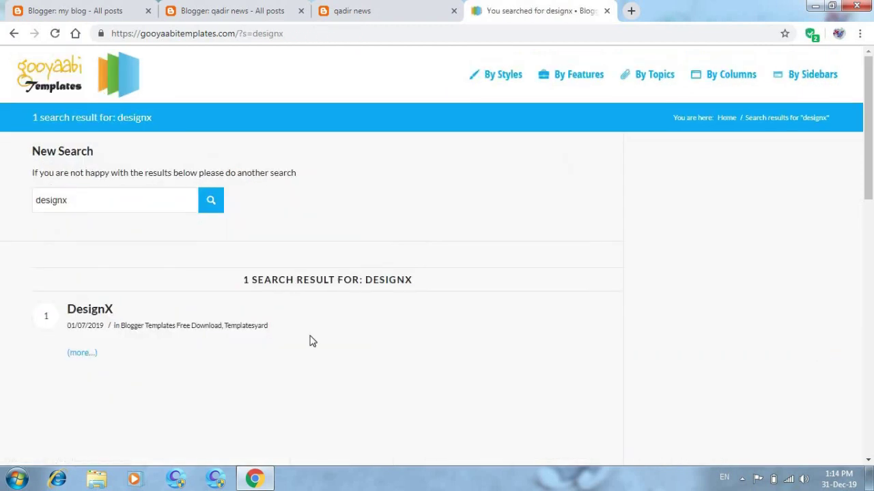
pyautogui.click(81, 316)
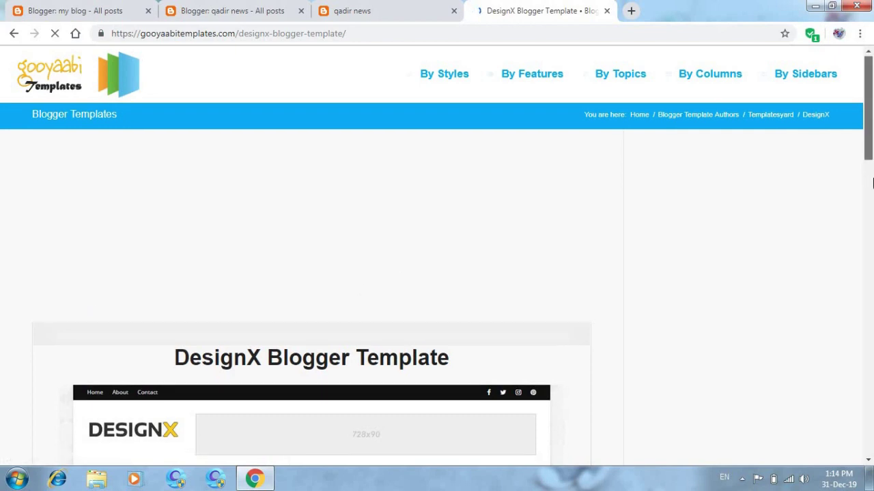
# Download the DesignX template zip and show the downloaded file in its folder.
pyautogui.scroll(-7, 869, 136)
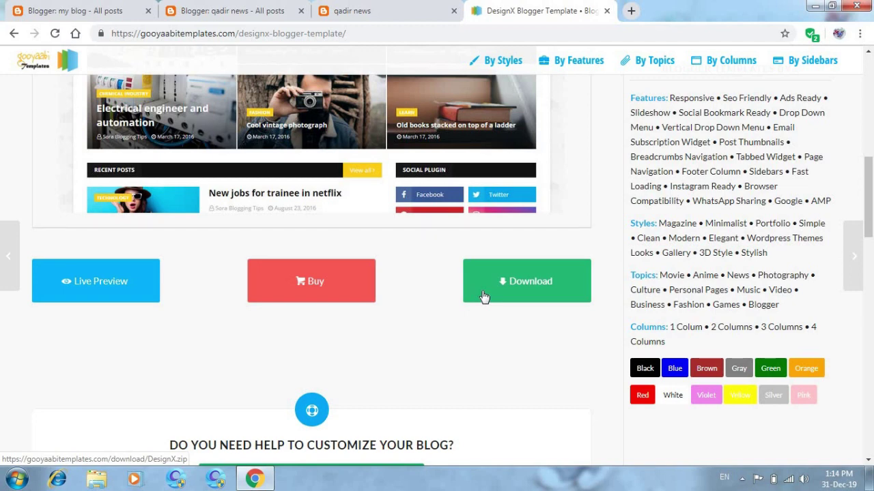
pyautogui.click(483, 297)
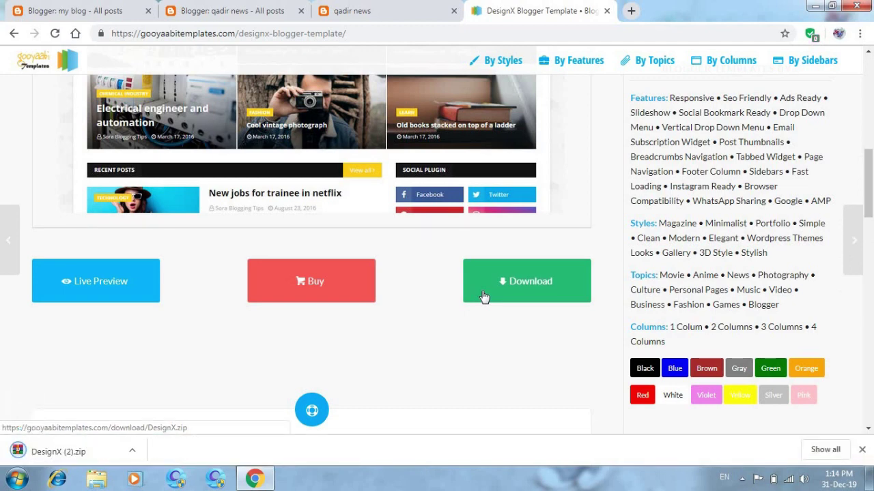
pyautogui.click(132, 452)
pyautogui.click(183, 408)
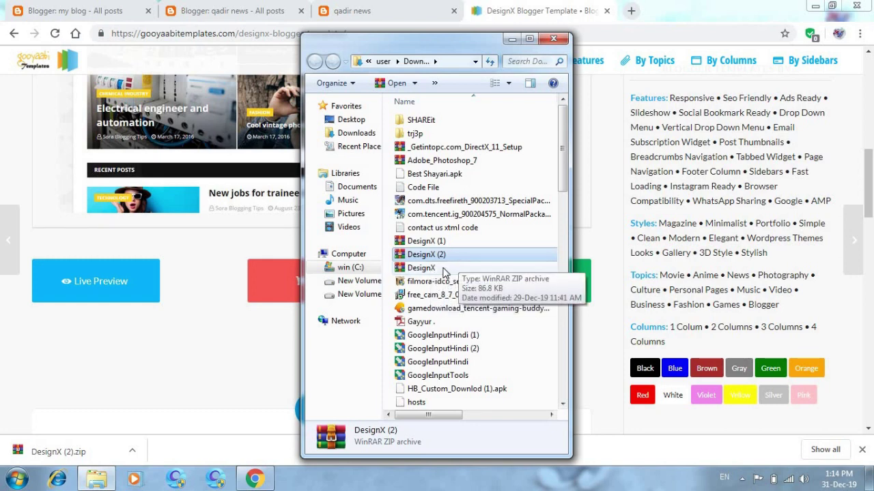
# Check the extraction options for the DesignX archive and close the downloads folder.
pyautogui.rightClick(437, 273)
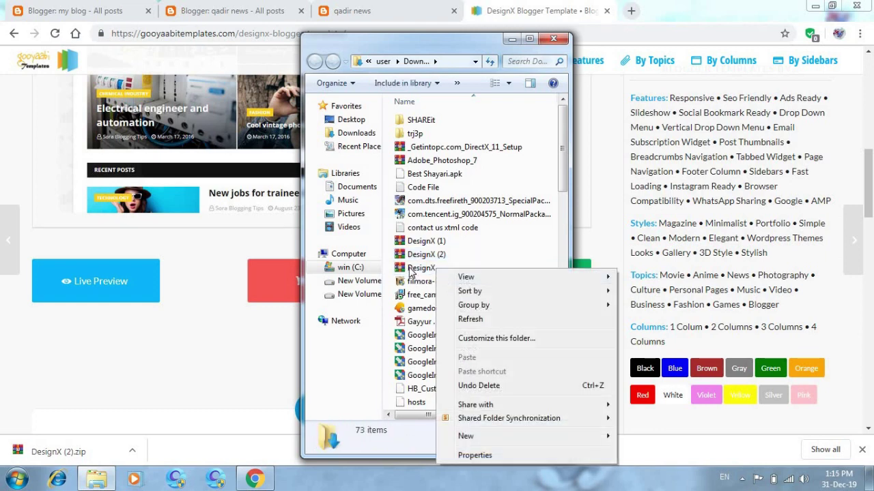
pyautogui.rightClick(409, 270)
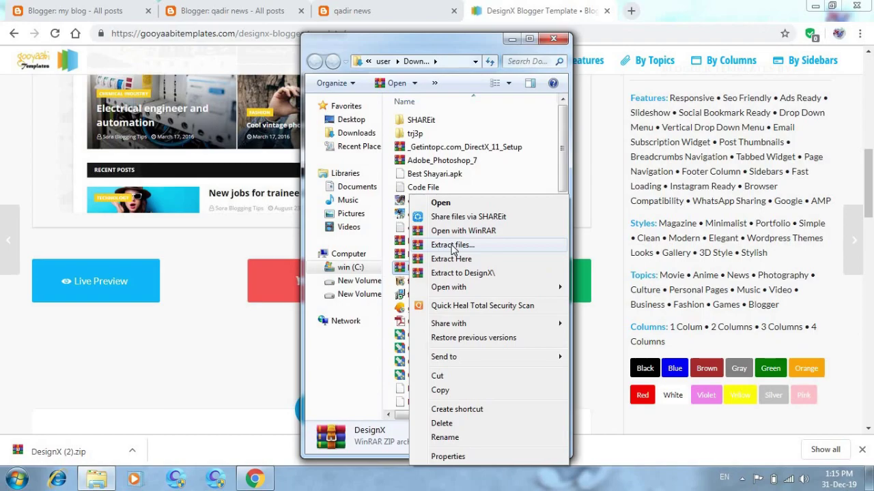
pyautogui.click(584, 65)
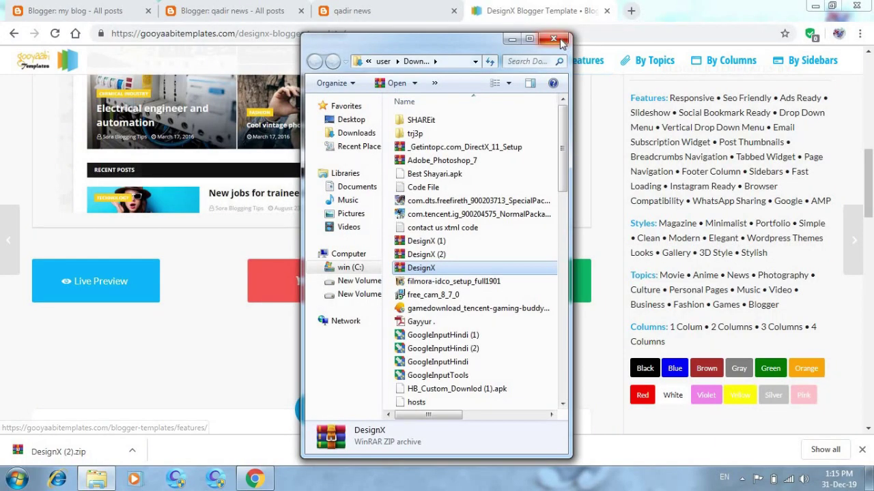
pyautogui.click(552, 38)
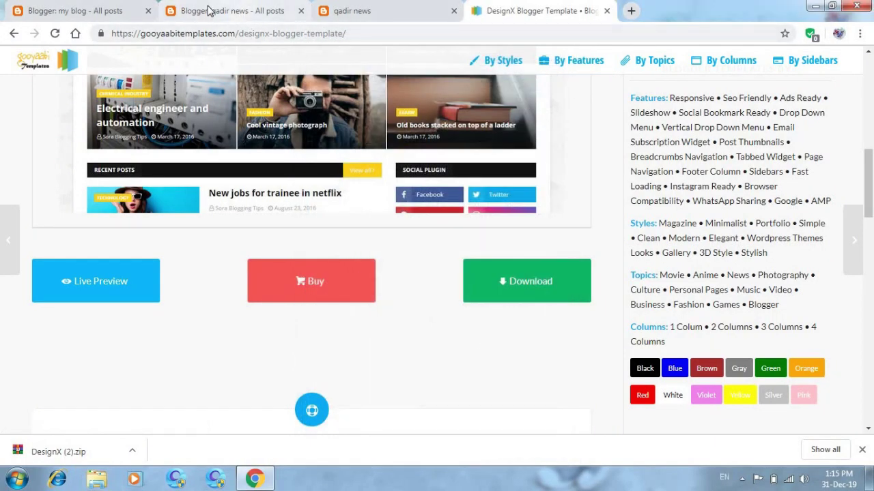
# Upload the DesignX XML file from the Tech Tips Videos Details folder as the theme of the qadir news blog.
pyautogui.click(58, 20)
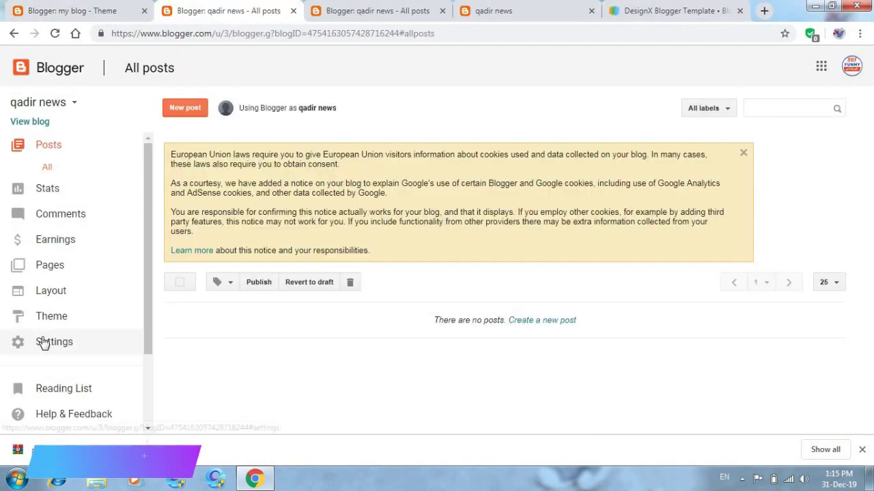
pyautogui.click(46, 339)
pyautogui.click(51, 298)
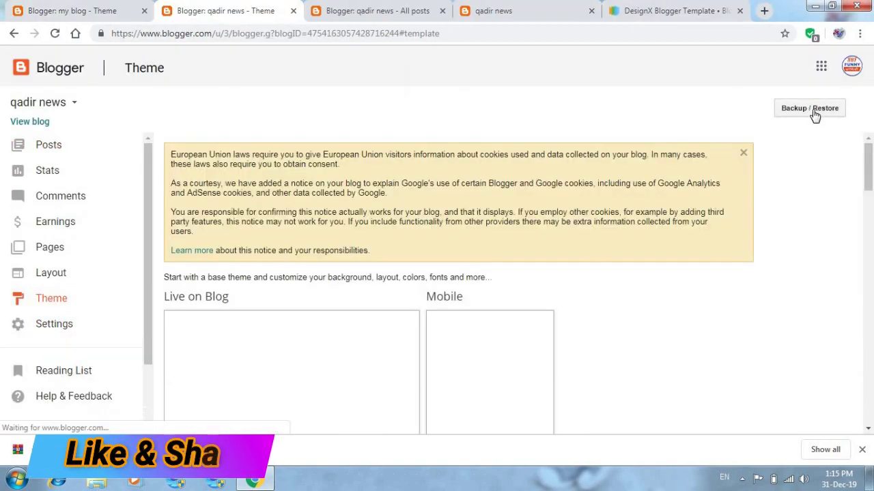
pyautogui.click(812, 109)
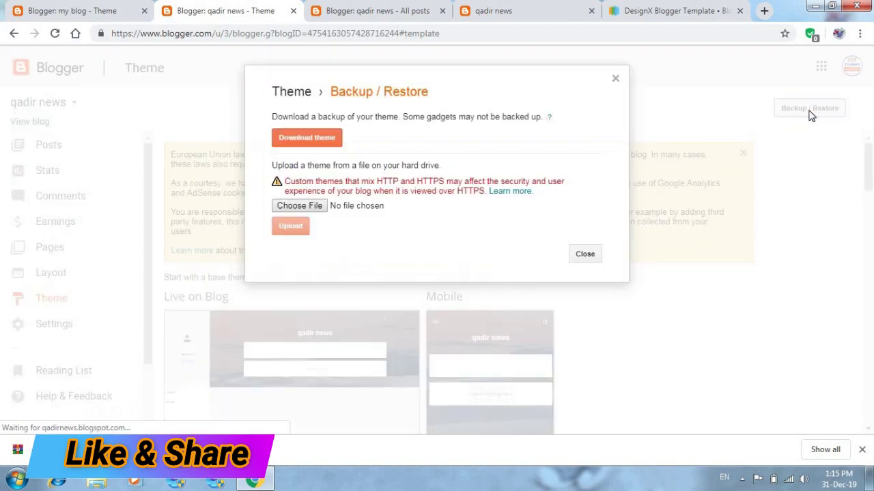
pyautogui.click(306, 206)
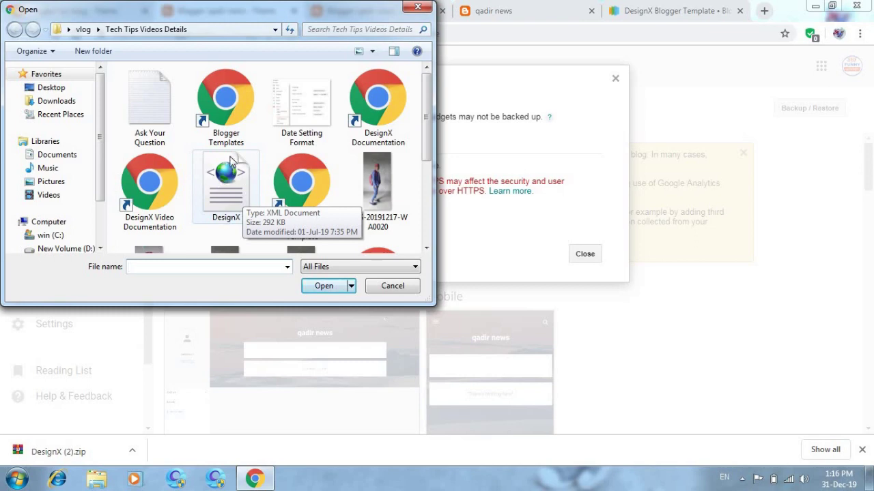
pyautogui.click(223, 205)
pyautogui.click(329, 288)
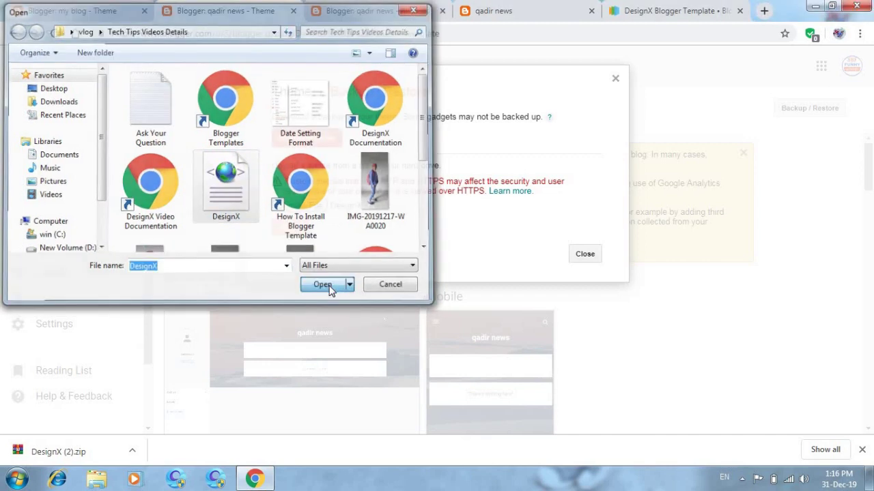
pyautogui.click(292, 228)
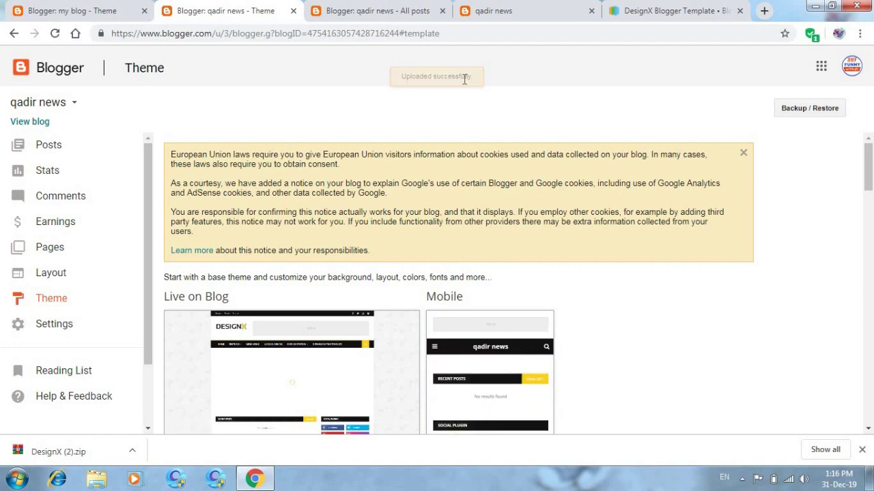
# Close the browser tab with the my blog theme page and go to the qadir news posts list.
pyautogui.click(106, 13)
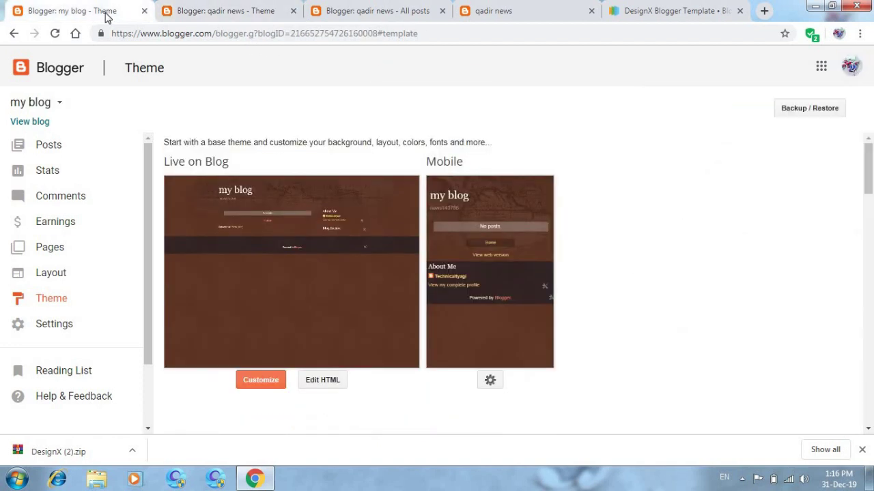
pyautogui.click(144, 11)
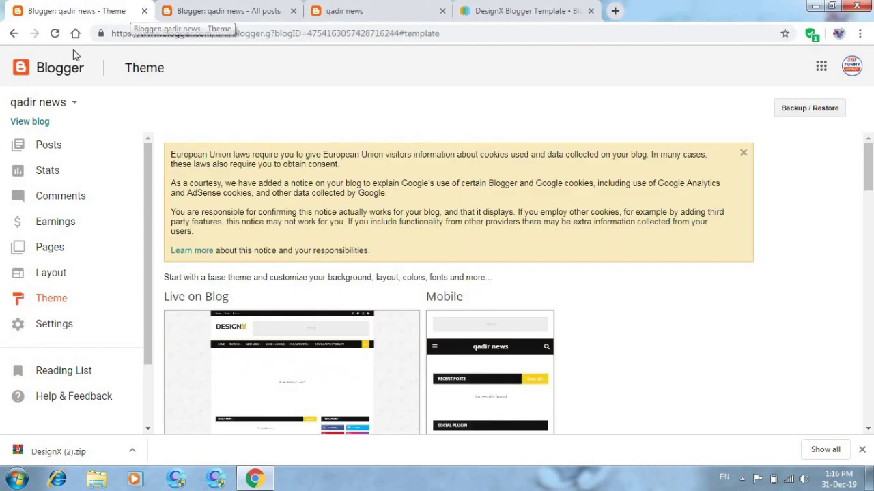
pyautogui.click(229, 12)
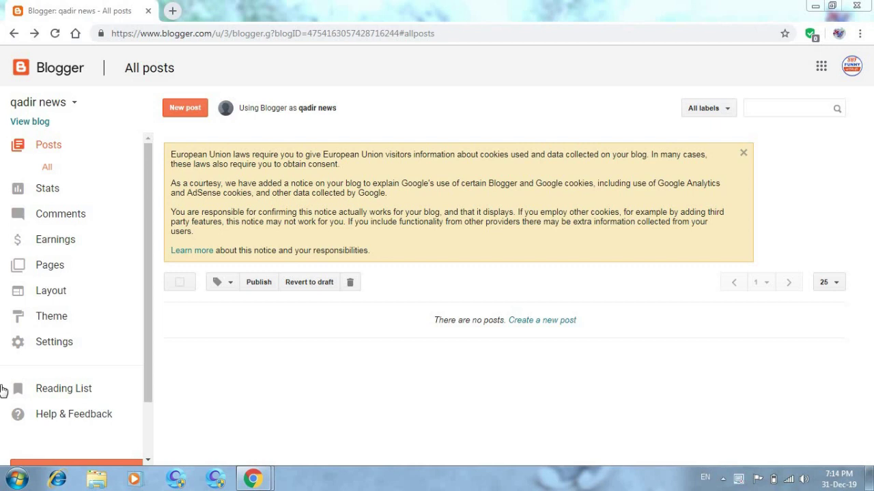
# View the public qadir news blog and look over its home page from header to footer.
pyautogui.click(28, 123)
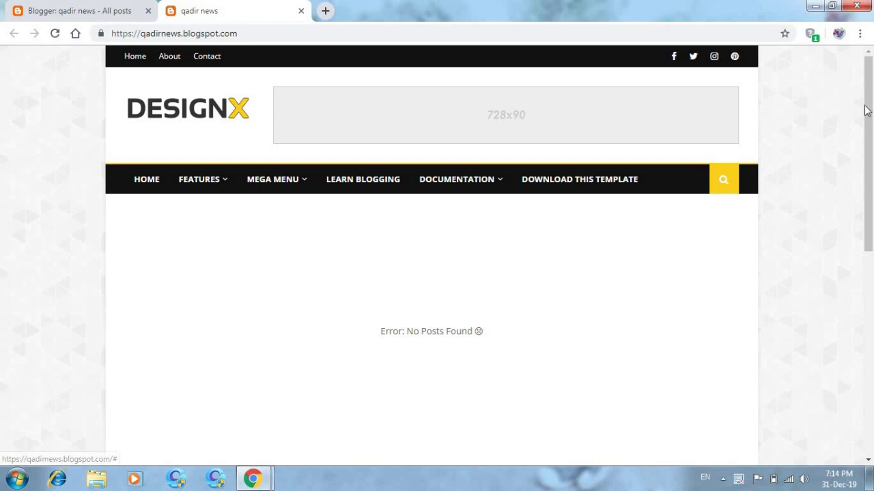
pyautogui.moveTo(865, 111); pyautogui.dragTo(872, 280)
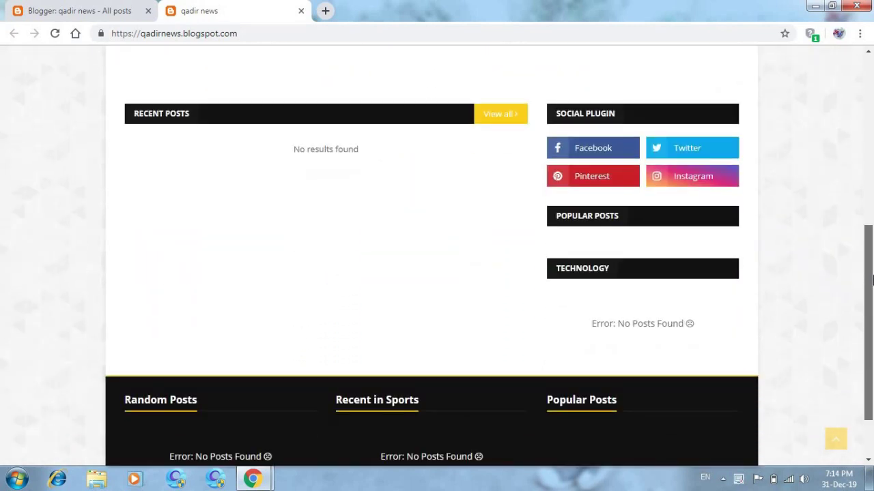
pyautogui.moveTo(871, 287); pyautogui.dragTo(863, 14)
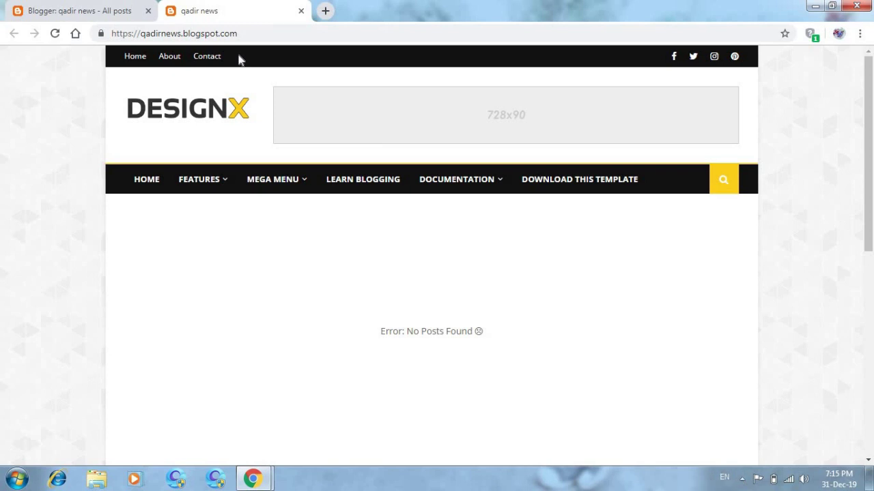
# Open the About link in the blog's top navigation, look over that page and return to the blog's home page.
pyautogui.click(170, 57)
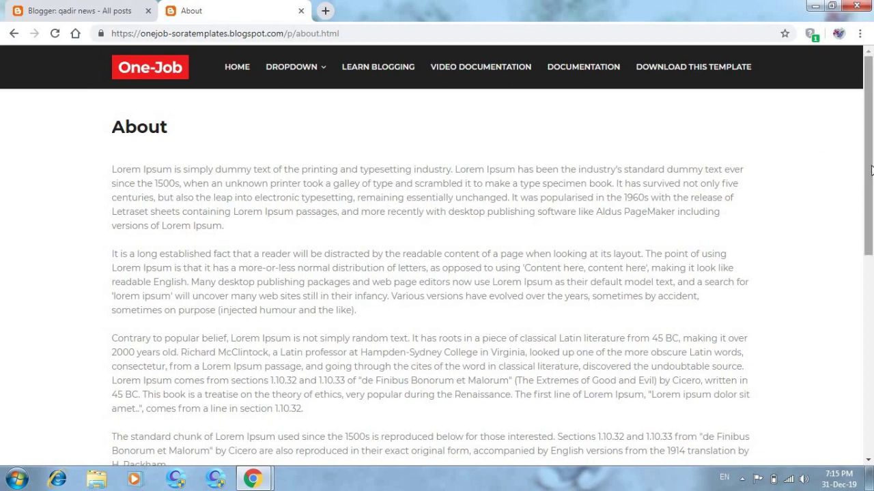
pyautogui.moveTo(869, 171); pyautogui.dragTo(676, 163)
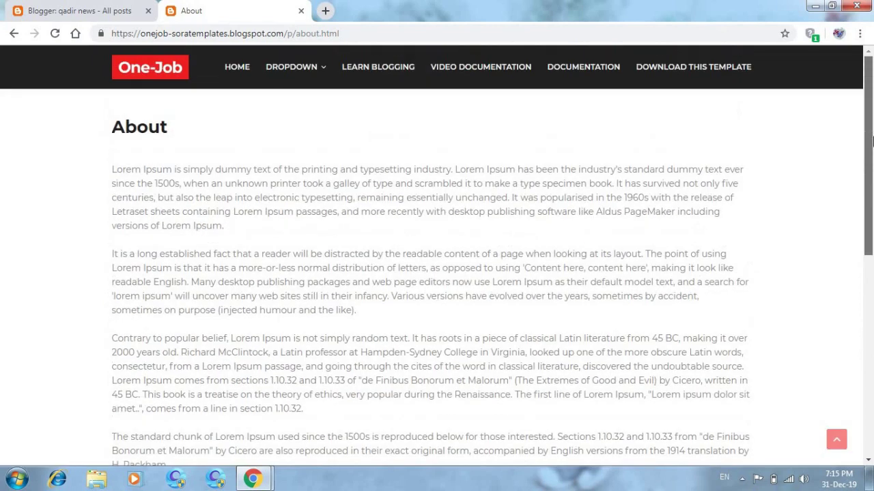
pyautogui.click(12, 36)
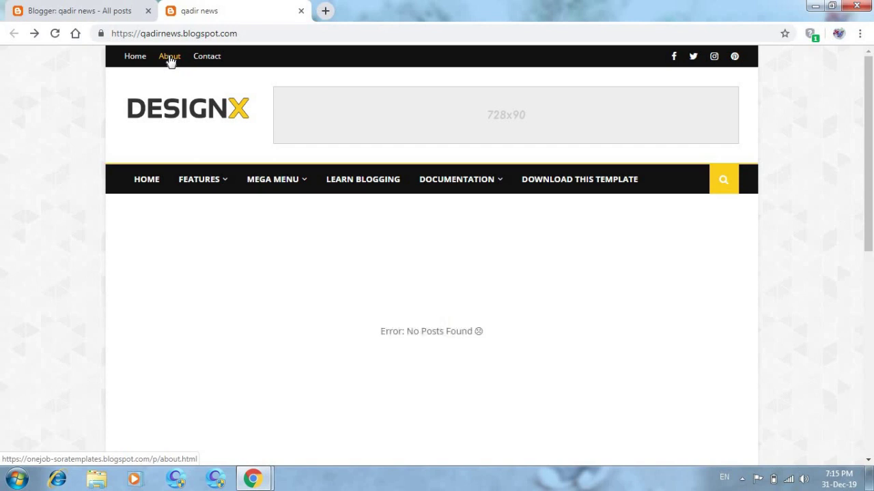
pyautogui.click(74, 12)
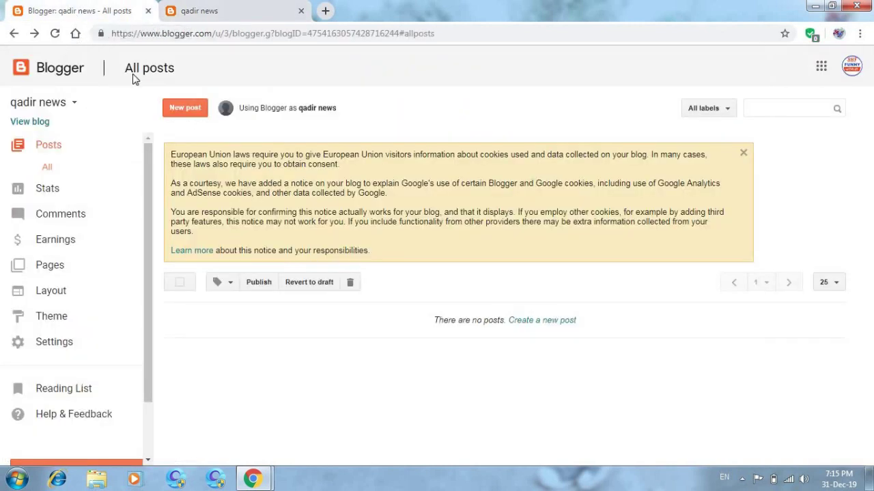
pyautogui.click(277, 8)
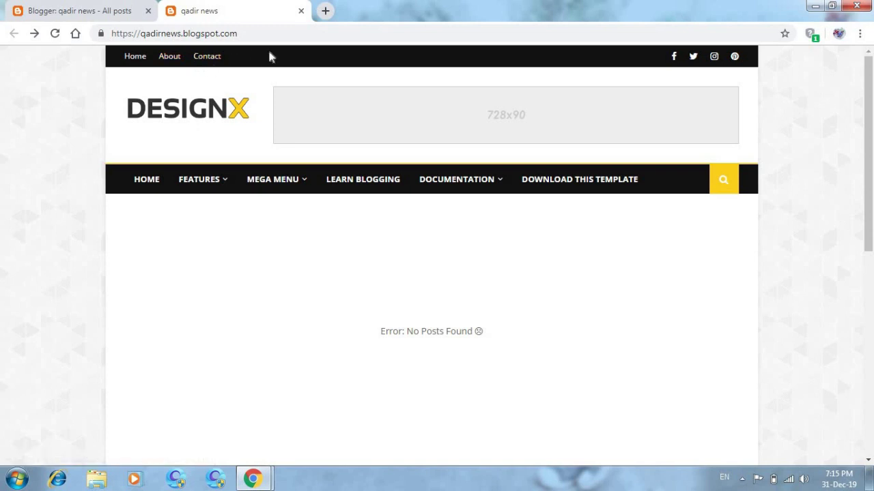
# Open the Top Navigation link list for editing from the qadir news blog's layout.
pyautogui.click(67, 12)
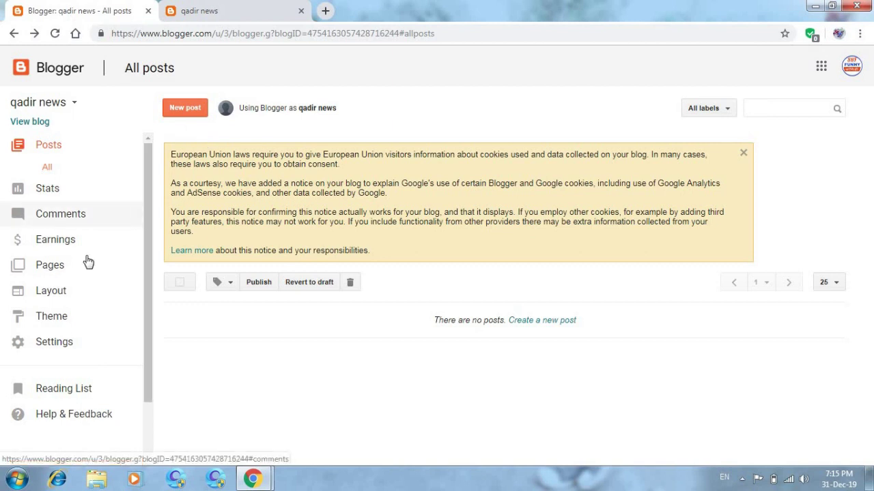
pyautogui.click(40, 299)
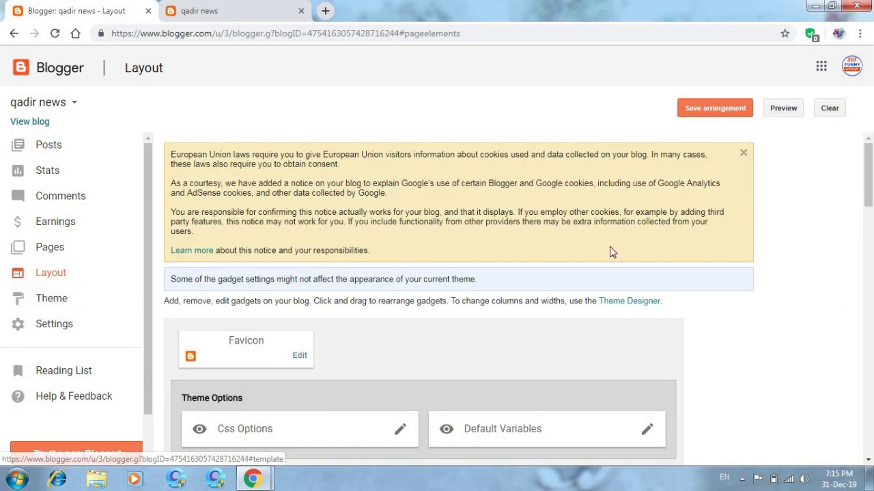
pyautogui.moveTo(868, 196); pyautogui.dragTo(870, 264)
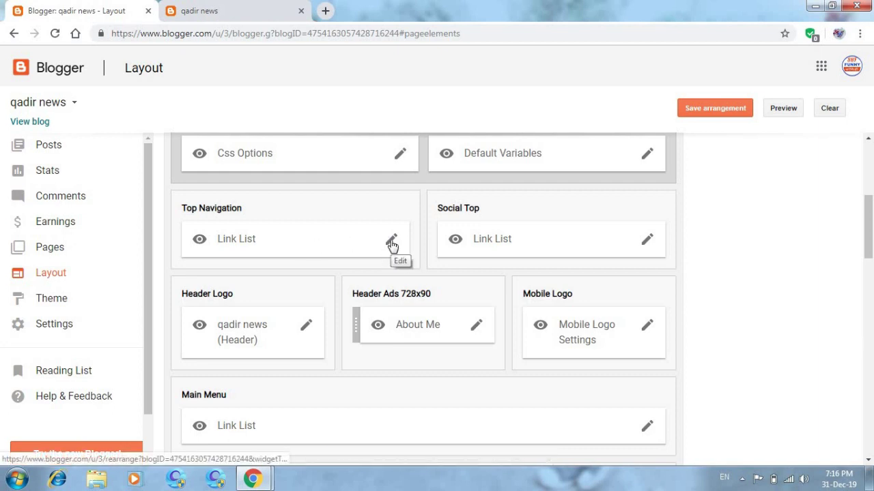
pyautogui.click(393, 245)
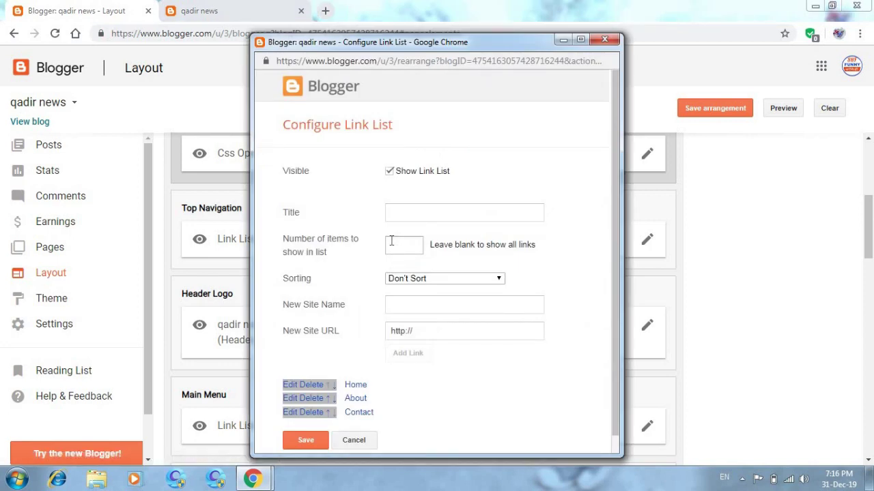
# Add a link named "privacy policy" with the site URL "bj" to the Top Navigation link list.
pyautogui.click(430, 301)
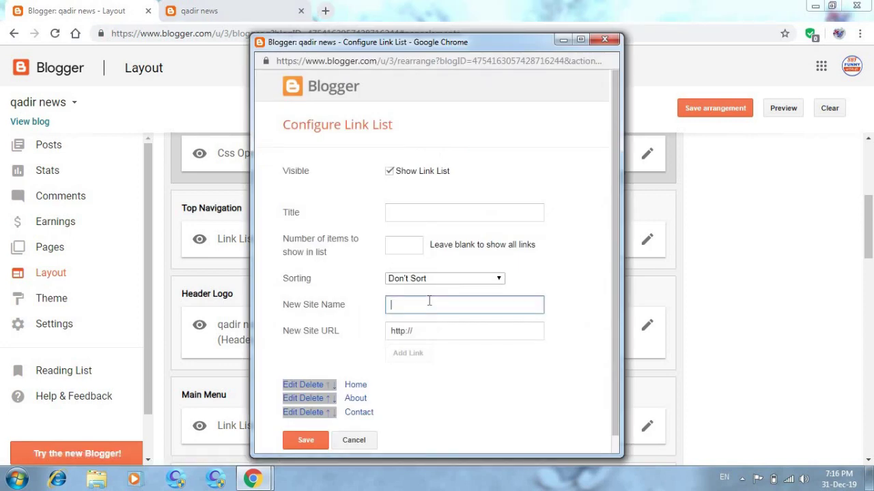
pyautogui.write('privacy policy')
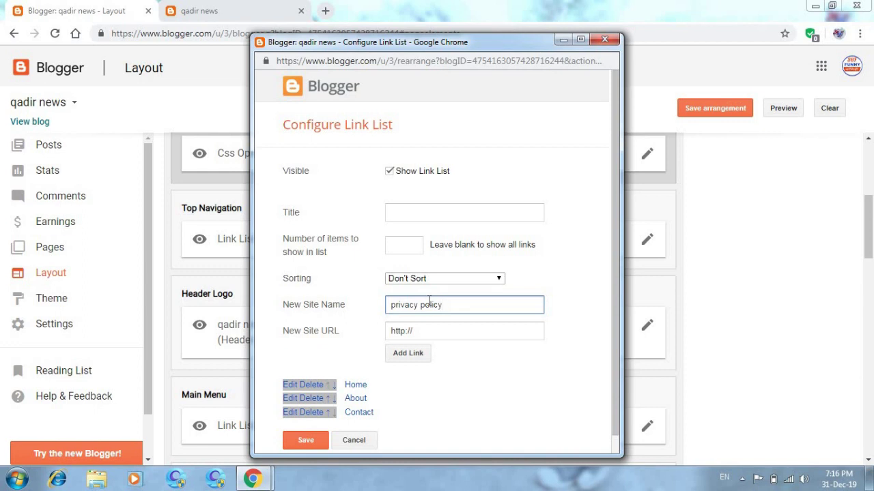
pyautogui.click(408, 332)
pyautogui.click(420, 332)
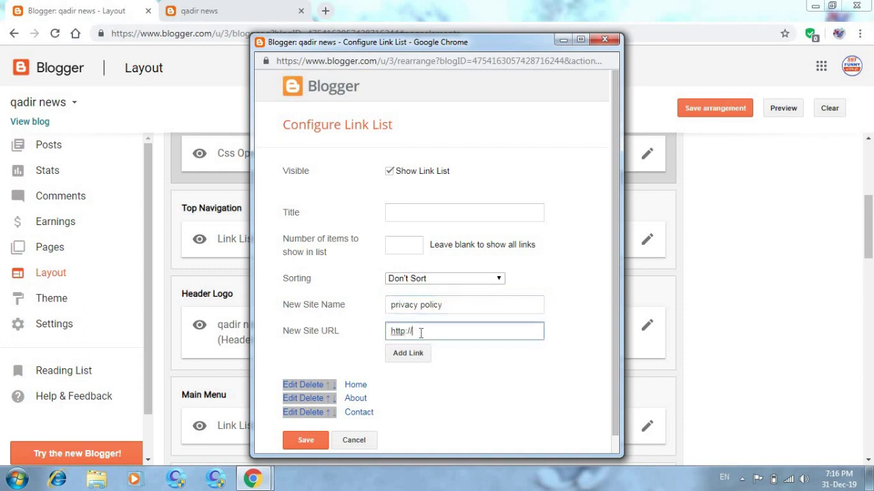
pyautogui.press('BackSpace')
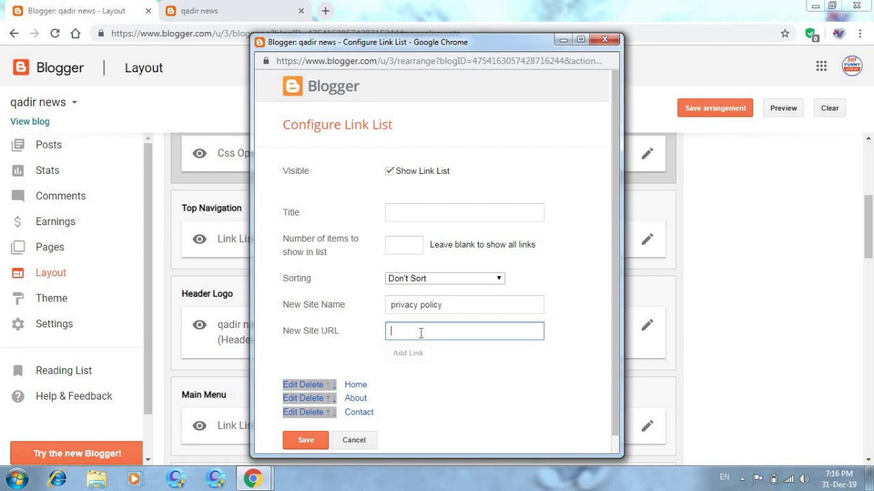
pyautogui.write('bj')
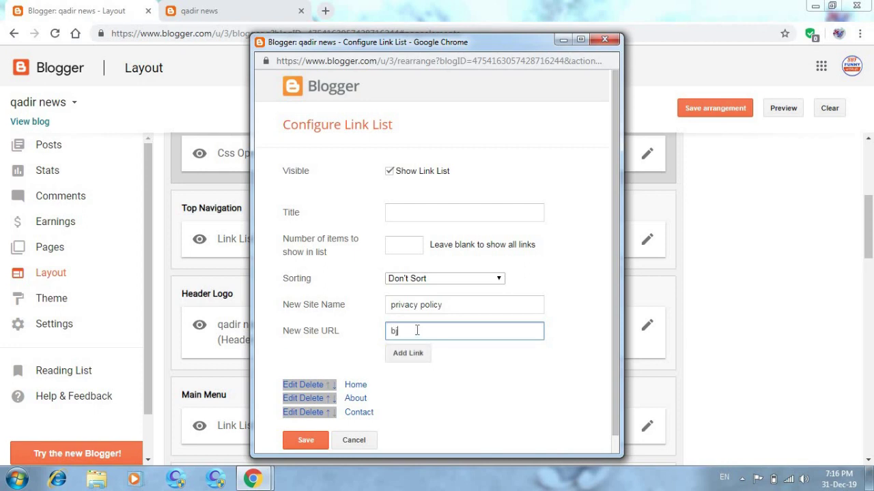
pyautogui.click(417, 355)
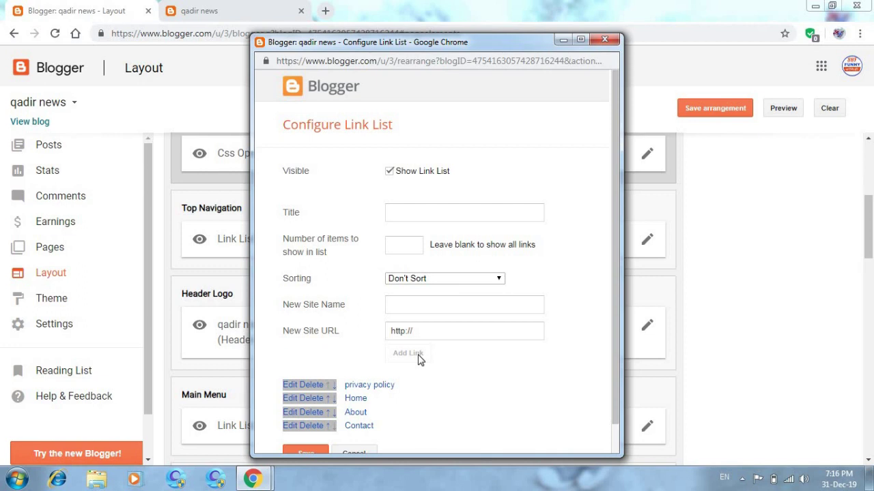
# Reorder the Top Navigation links to Home, Contact, About, privacy policy.
pyautogui.click(333, 386)
pyautogui.click(334, 400)
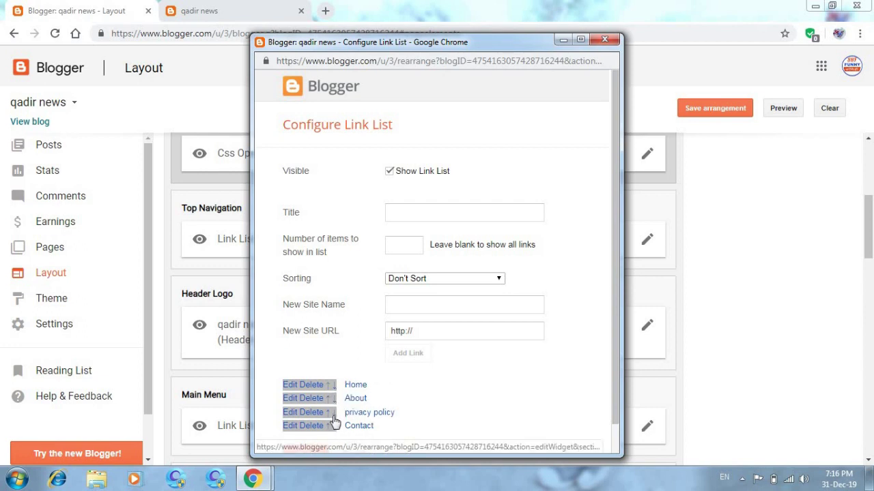
pyautogui.click(333, 414)
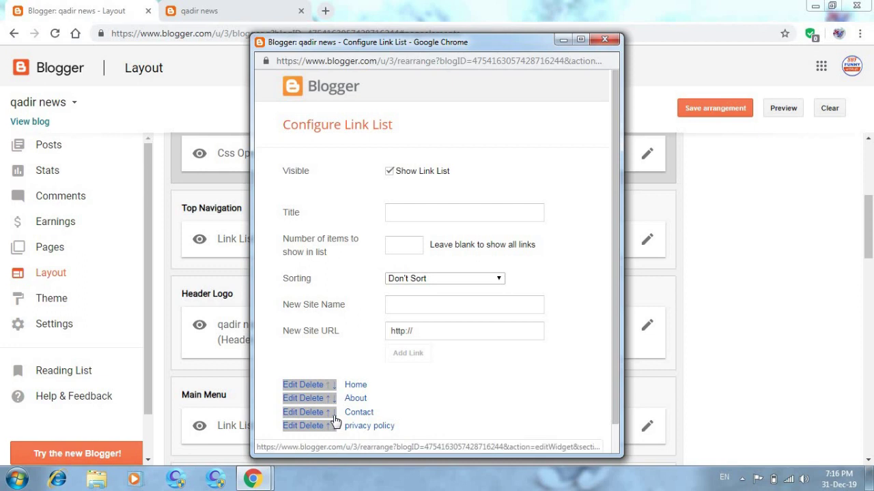
pyautogui.click(334, 402)
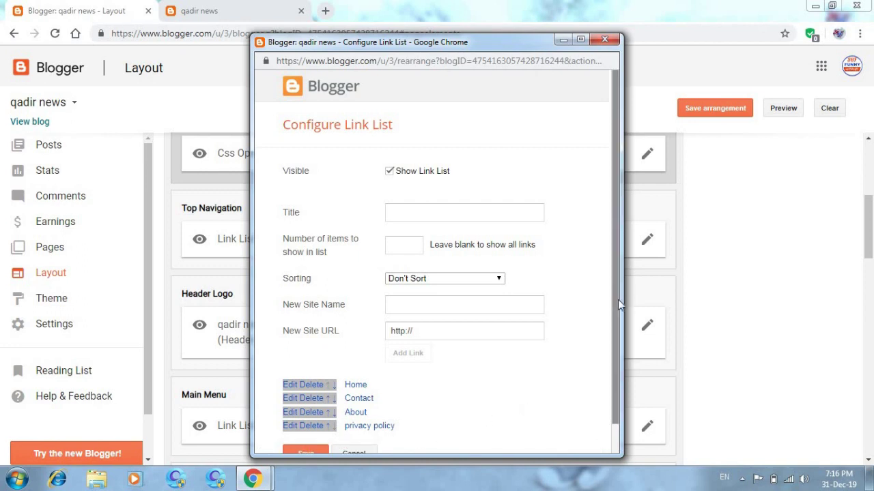
pyautogui.moveTo(618, 300); pyautogui.dragTo(611, 349)
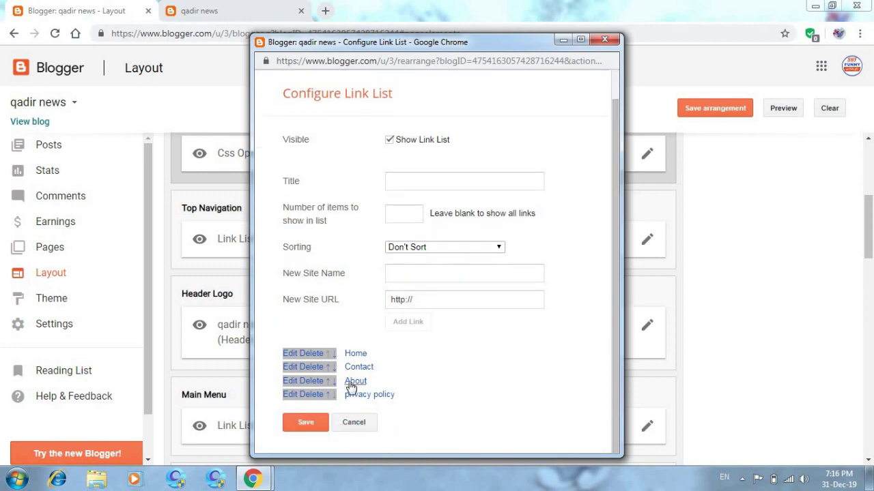
# Save the Top Navigation link list and reload the qadir news blog to check its navigation links.
pyautogui.click(305, 426)
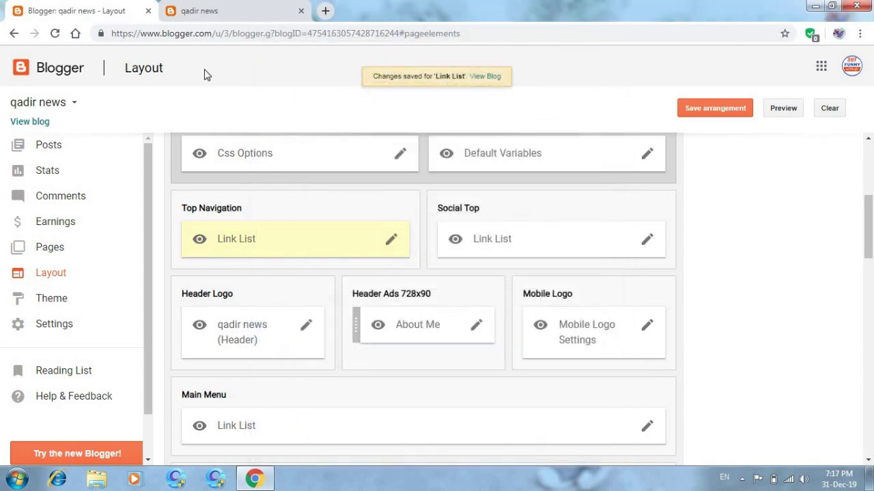
pyautogui.click(190, 11)
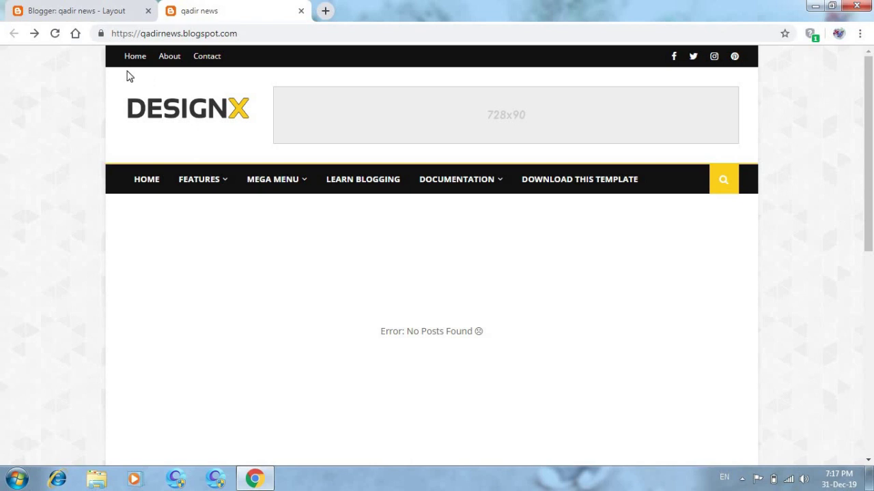
pyautogui.click(55, 33)
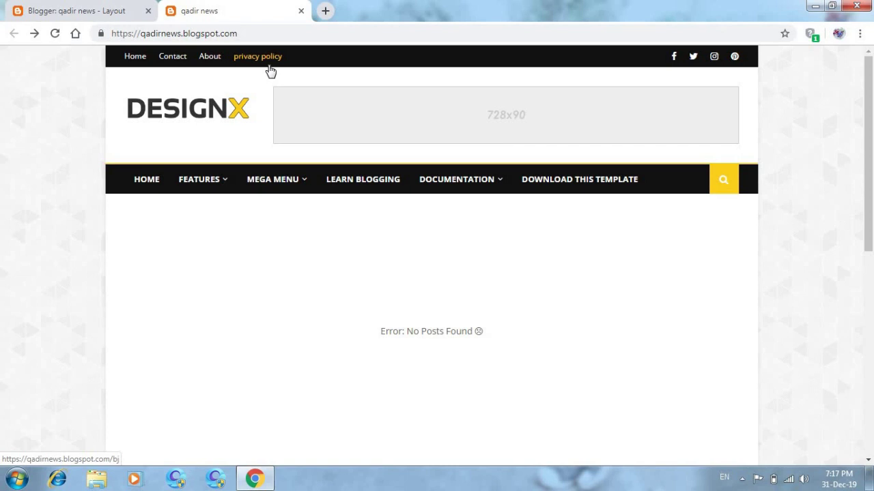
# Create a new post titled "About Us" on the qadir news blog and publish it without body text.
pyautogui.click(103, 10)
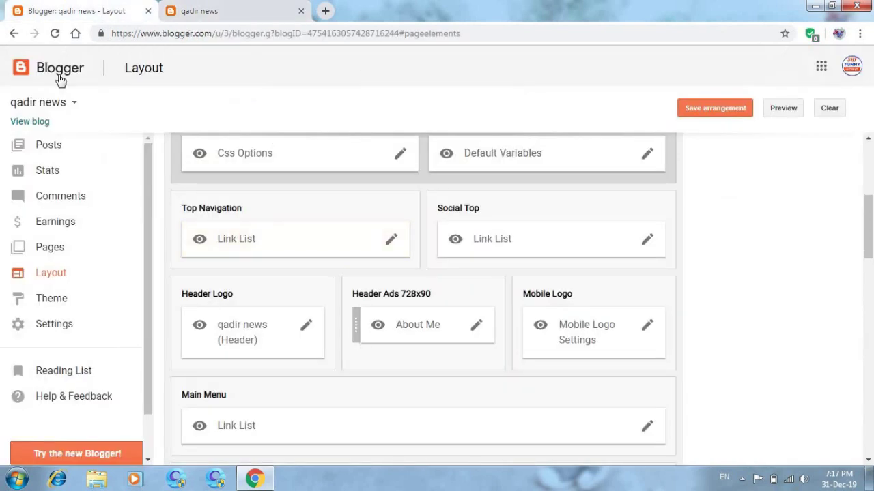
pyautogui.click(51, 150)
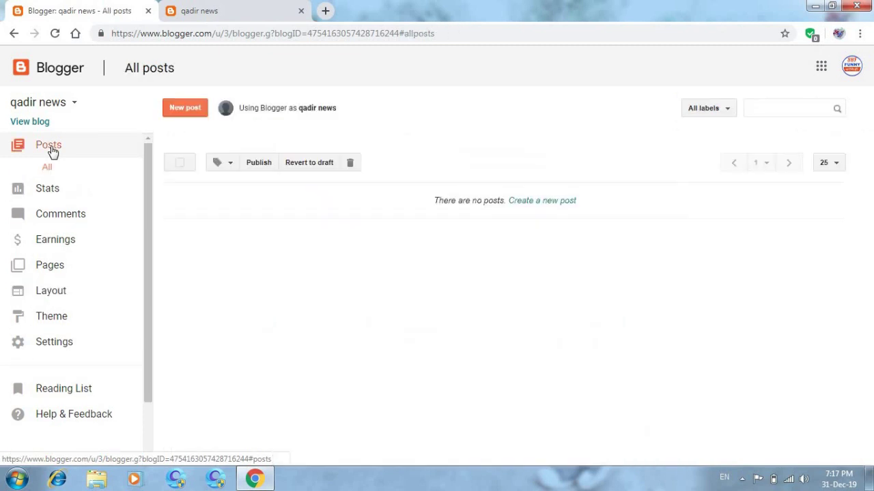
pyautogui.click(183, 111)
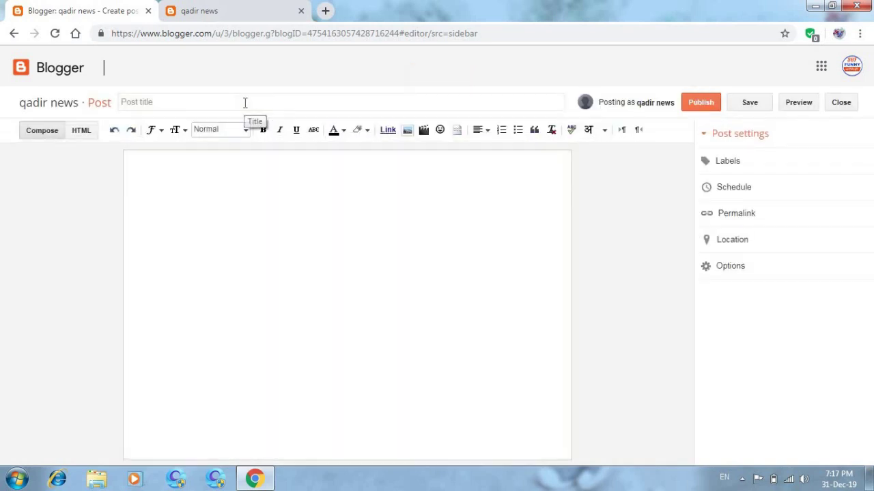
pyautogui.click(245, 103)
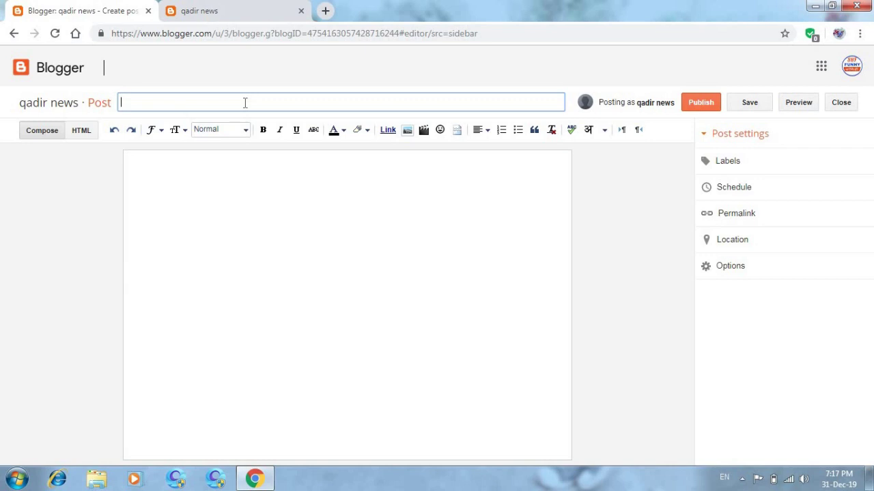
pyautogui.write('About Us')
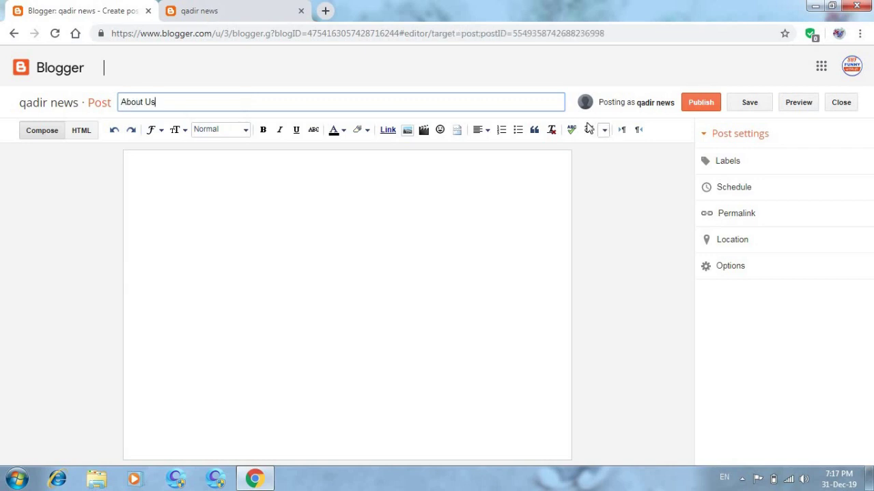
pyautogui.click(703, 111)
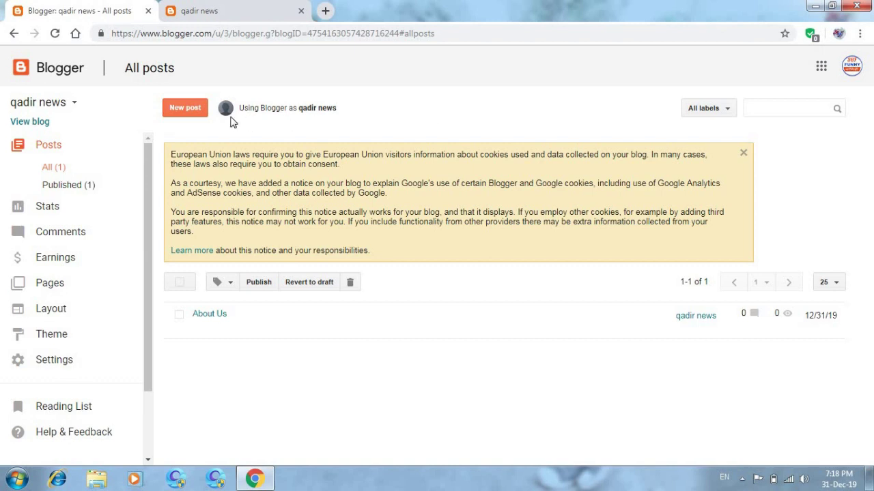
# Create another empty post titled "privecy policy" and publish it.
pyautogui.click(193, 112)
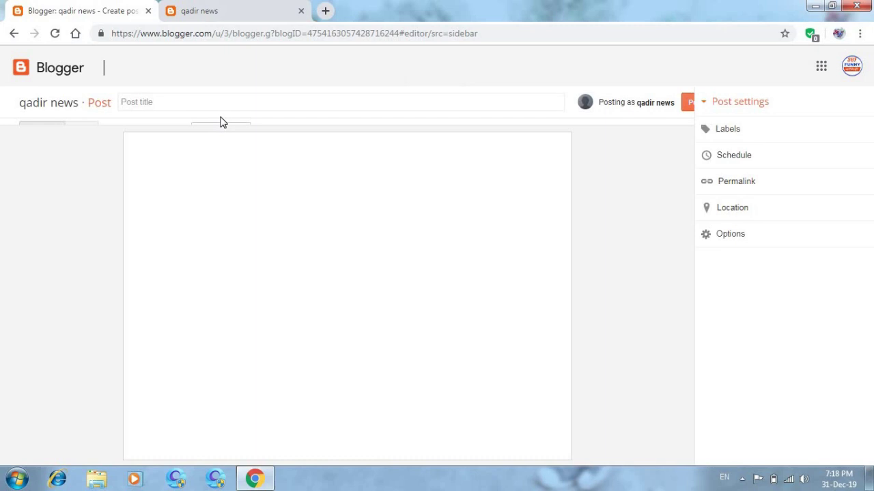
pyautogui.click(209, 99)
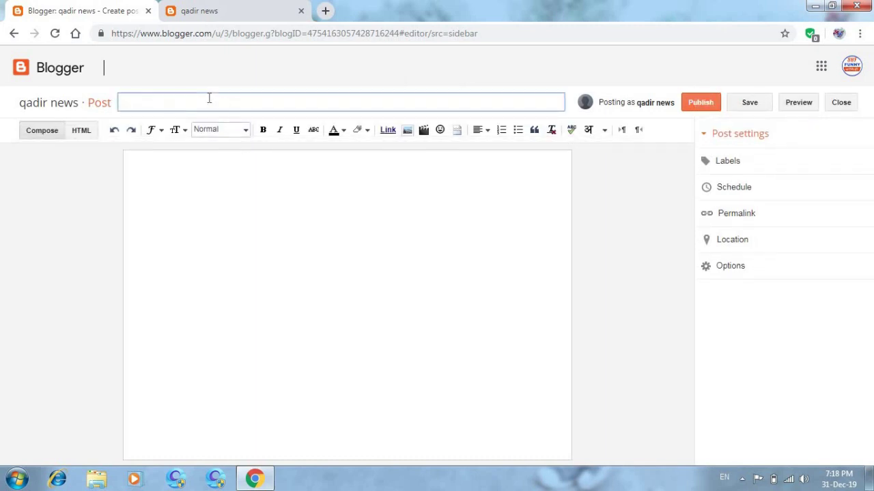
pyautogui.write('privecy policy')
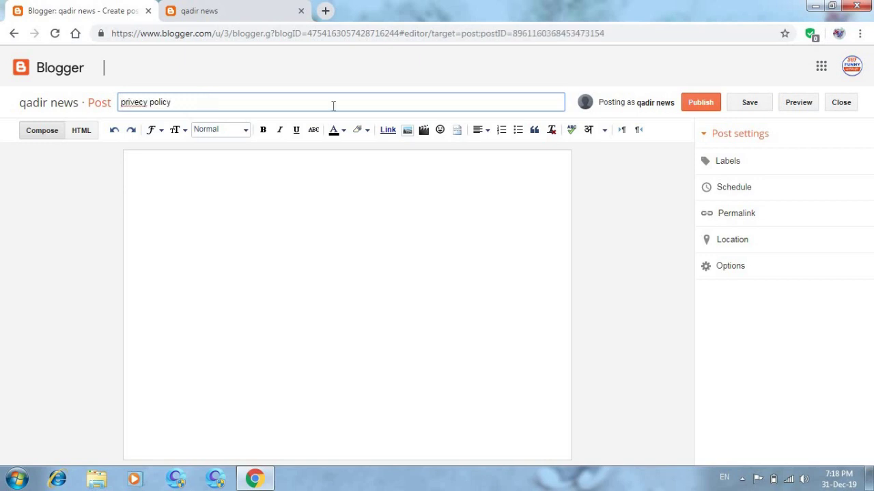
pyautogui.click(702, 106)
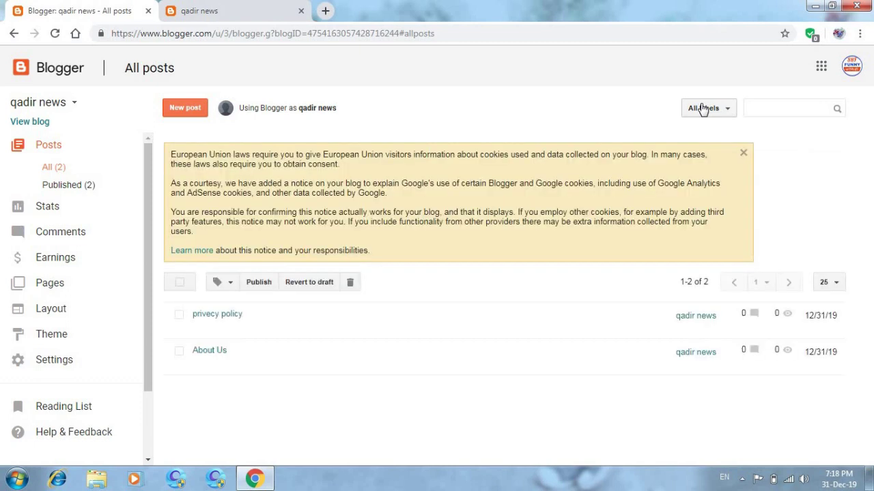
# Create a third empty post titled "Contect Us" and publish it.
pyautogui.click(202, 112)
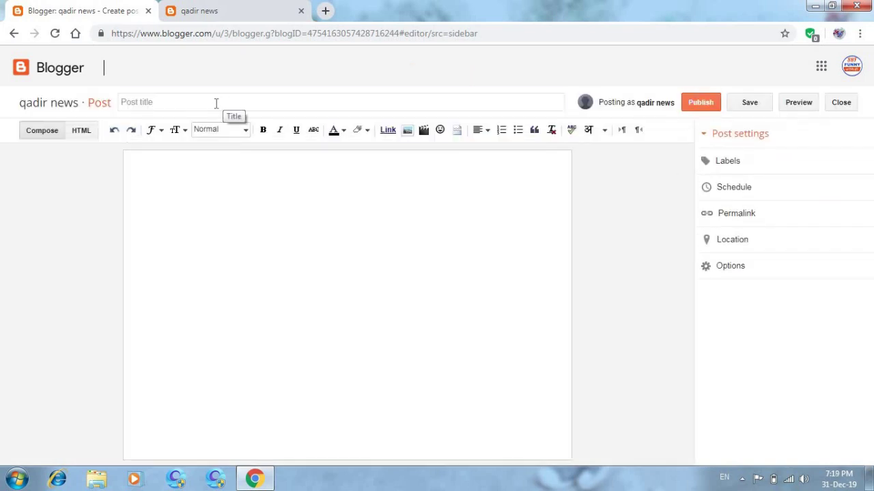
pyautogui.click(215, 103)
pyautogui.write('Contect Us')
pyautogui.click(708, 112)
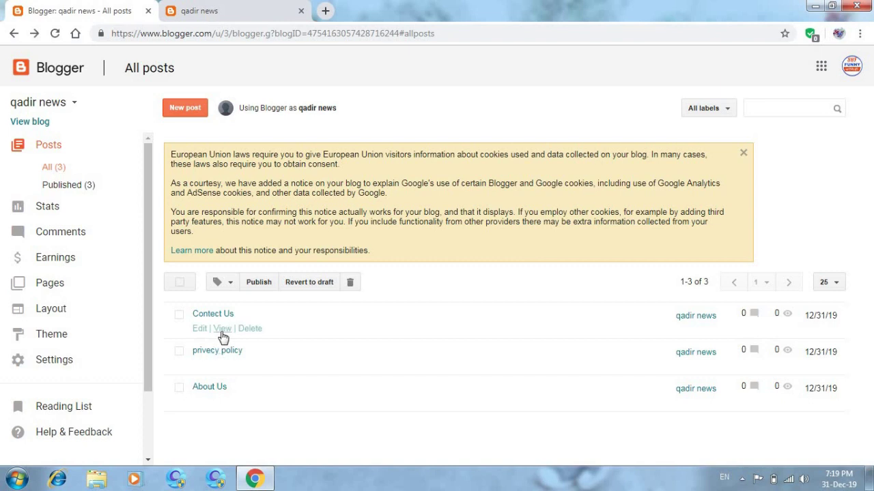
# View the published Contect Us post, copy its address, and open the Top Navigation link list for editing from the blog's layout.
pyautogui.click(222, 329)
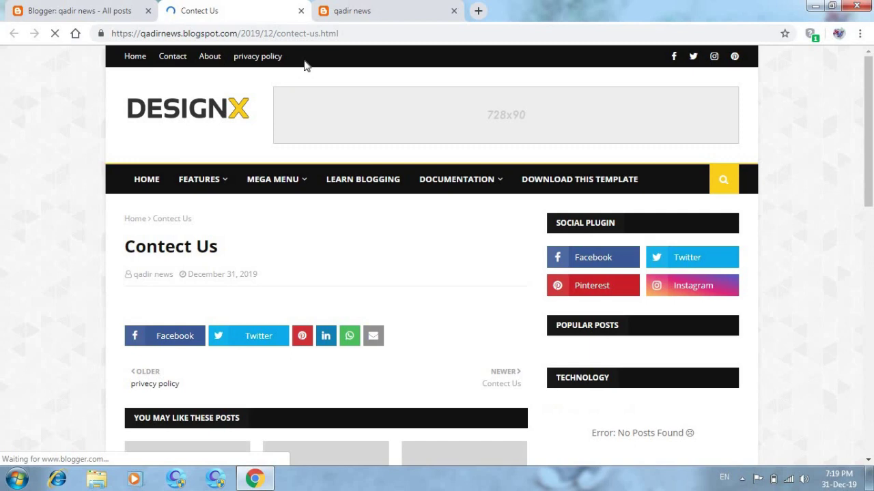
pyautogui.click(304, 33)
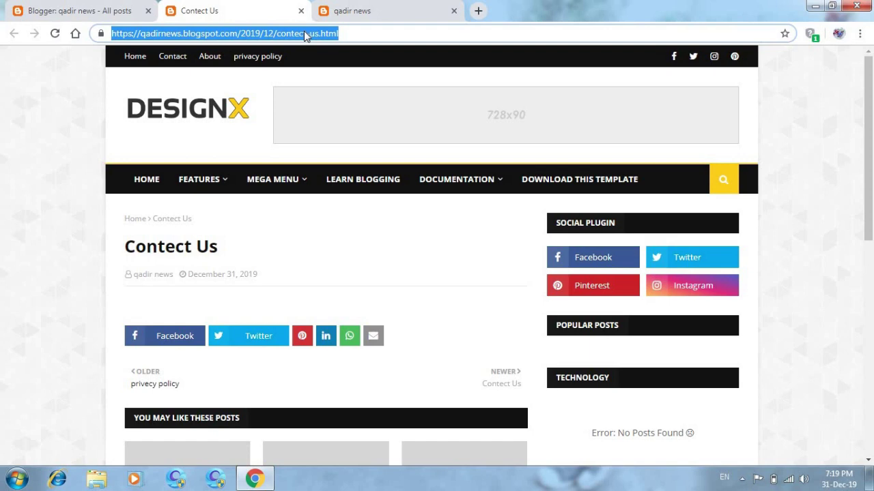
pyautogui.click(74, 13)
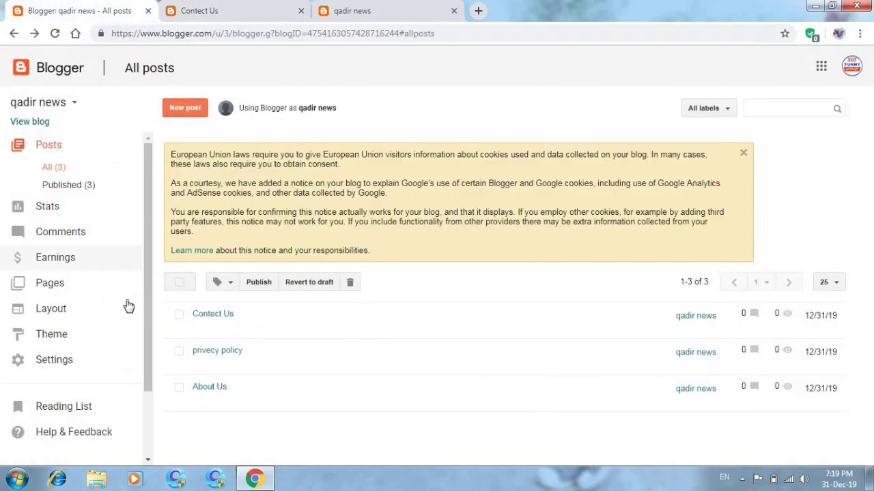
pyautogui.click(61, 318)
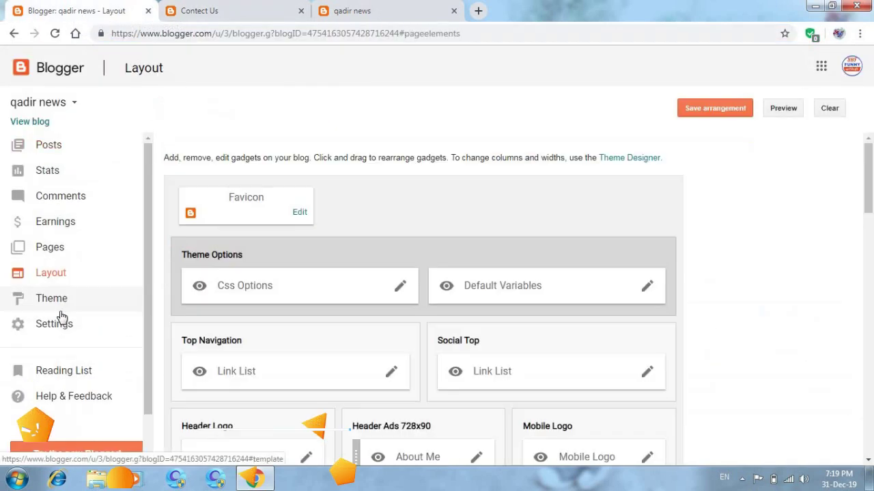
pyautogui.moveTo(869, 199); pyautogui.dragTo(870, 257)
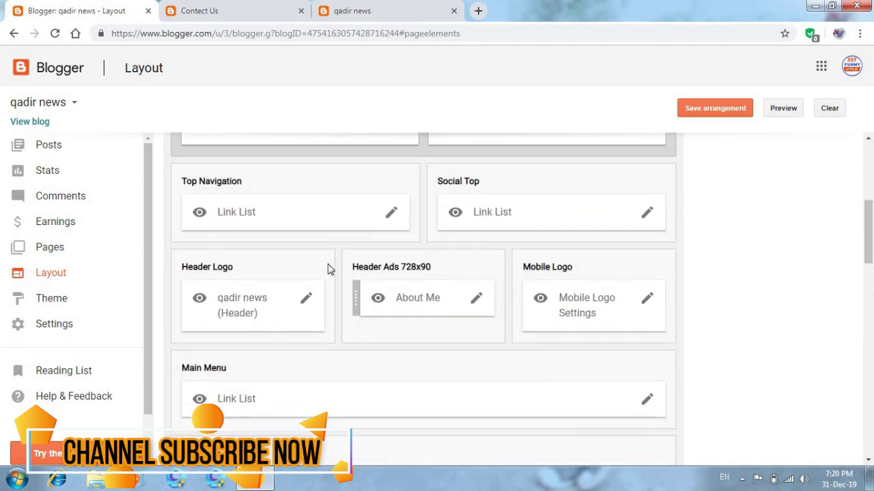
pyautogui.click(390, 216)
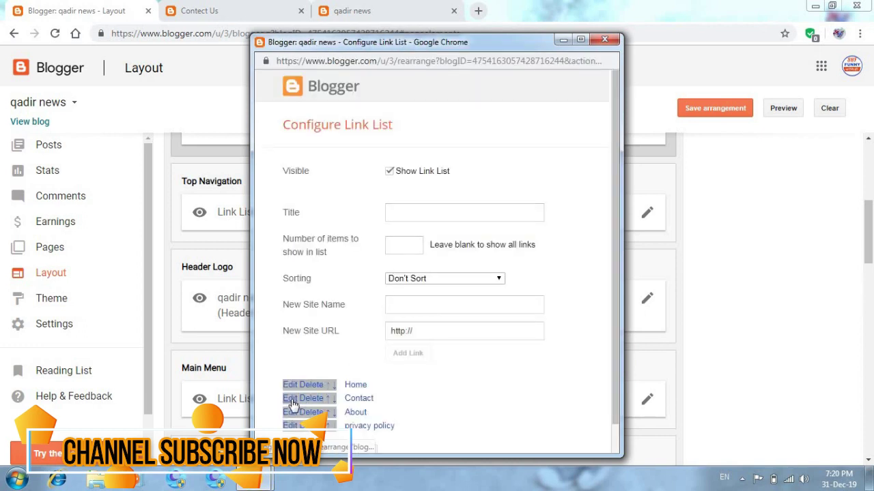
pyautogui.click(292, 402)
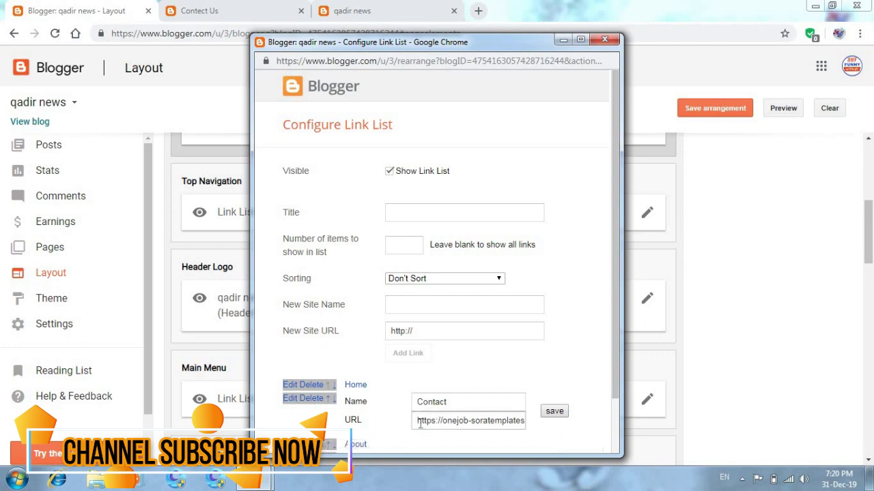
pyautogui.moveTo(420, 423); pyautogui.dragTo(531, 425)
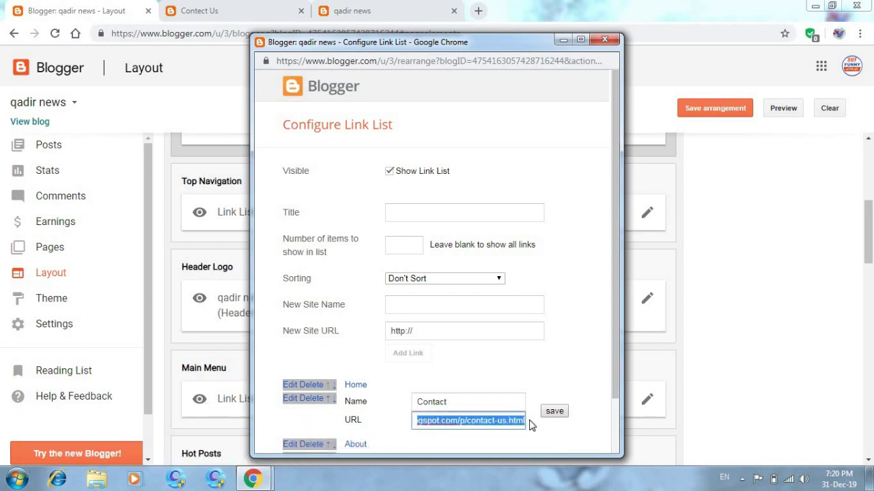
pyautogui.press('BackSpace')
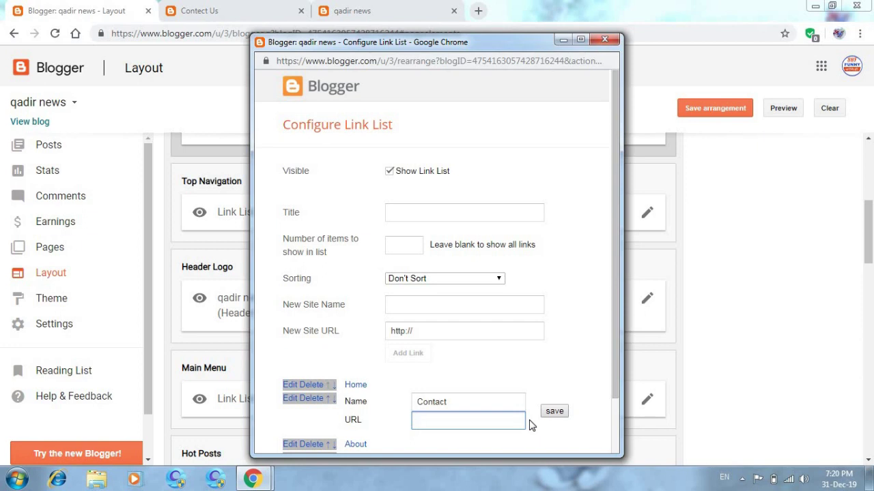
pyautogui.hotkey('ctrl', 'v')
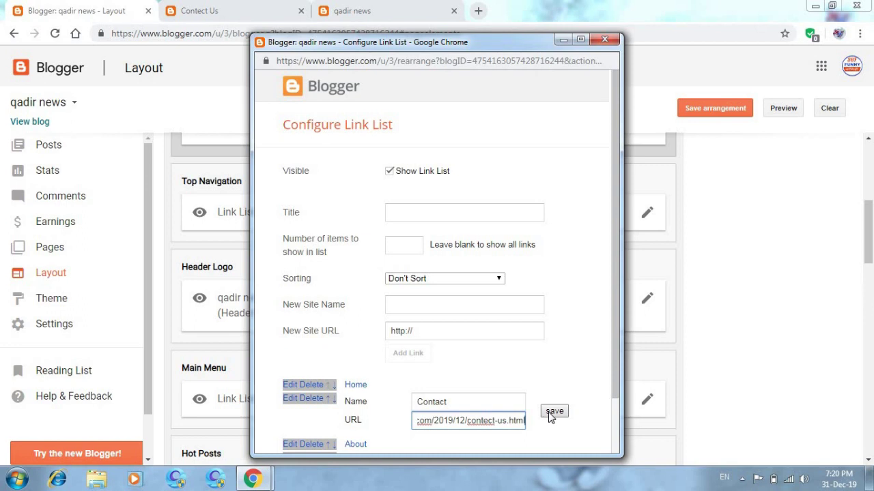
pyautogui.click(553, 412)
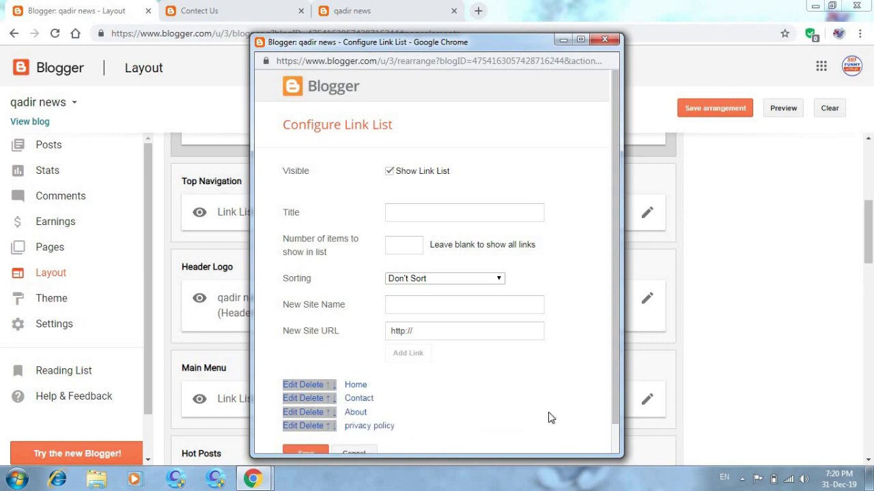
pyautogui.click(307, 453)
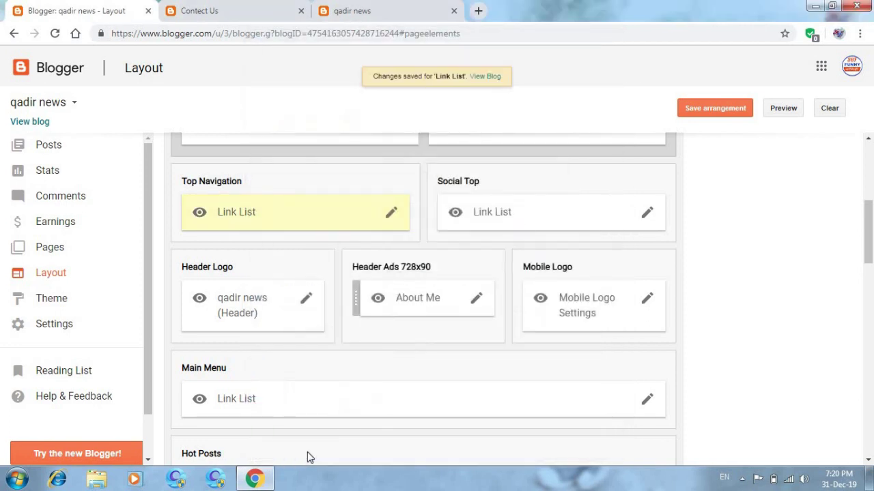
# Look over the open Contect Us post and the blog's home page.
pyautogui.click(260, 8)
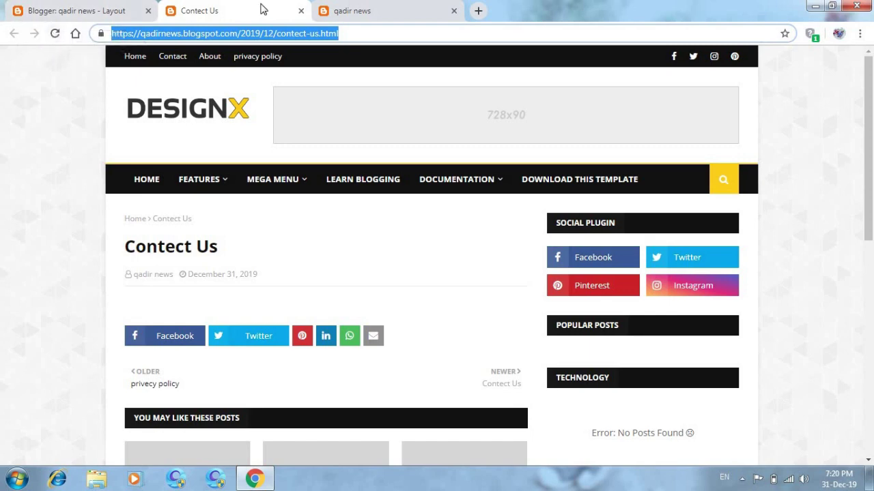
pyautogui.click(343, 8)
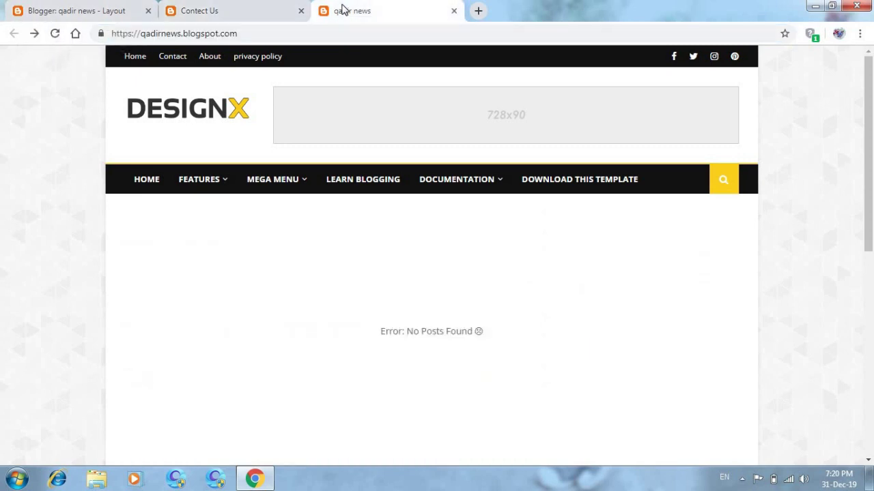
pyautogui.click(234, 12)
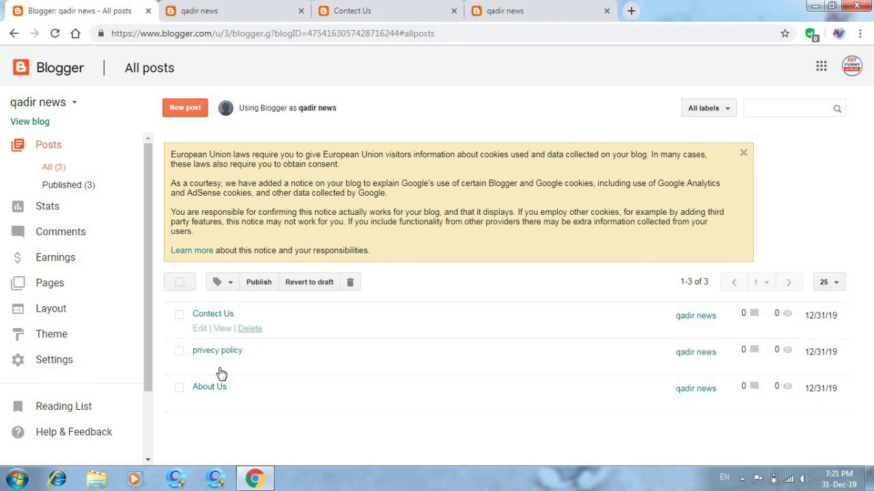
# View the published privecy policy post, copy its address, and open the Top Navigation link list for editing from the blog's layout.
pyautogui.moveTo(221, 365)
pyautogui.click(222, 366)
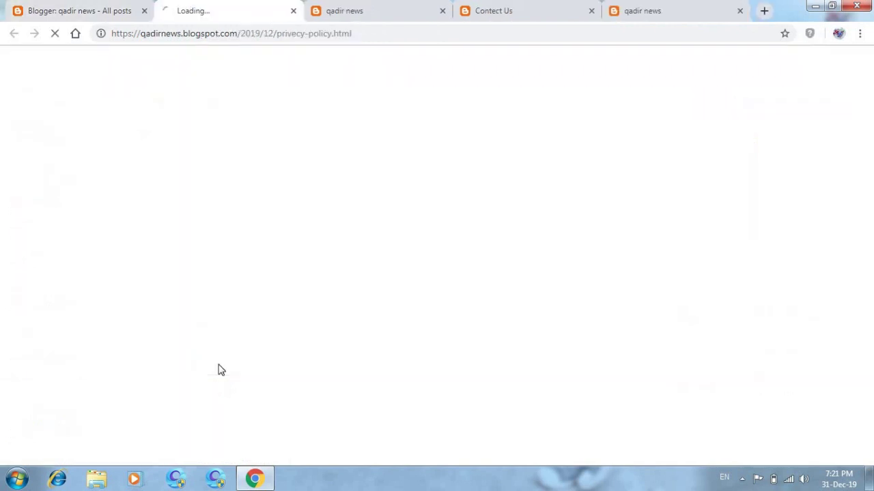
pyautogui.click(309, 37)
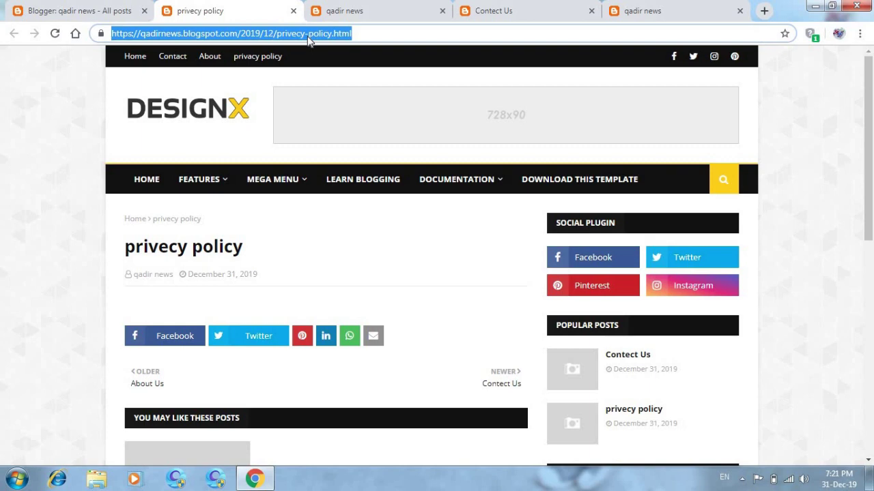
pyautogui.click(68, 12)
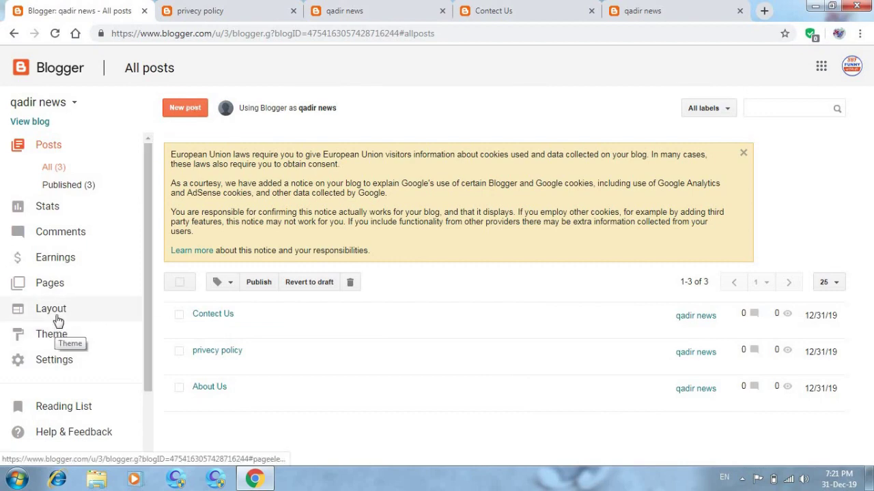
pyautogui.click(58, 318)
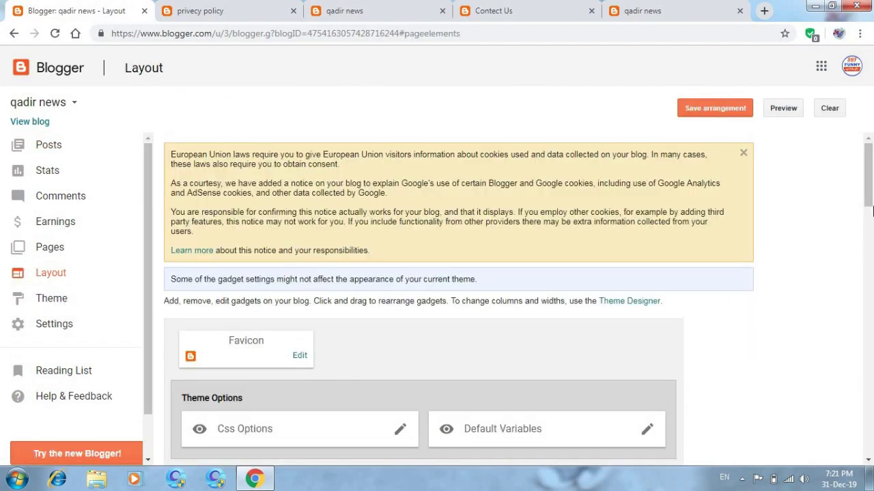
pyautogui.moveTo(870, 212)
pyautogui.mouseDown()
pyautogui.moveTo(870, 269)
pyautogui.moveTo(870, 252)
pyautogui.mouseUp()
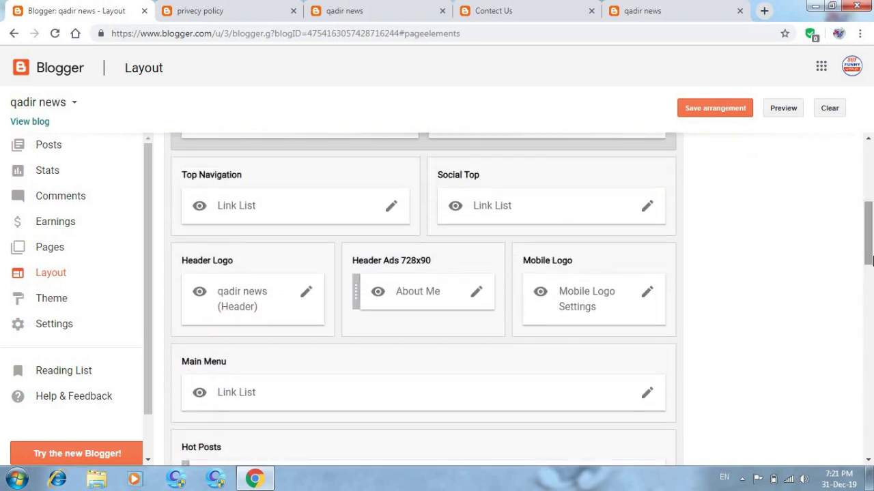
pyautogui.click(393, 207)
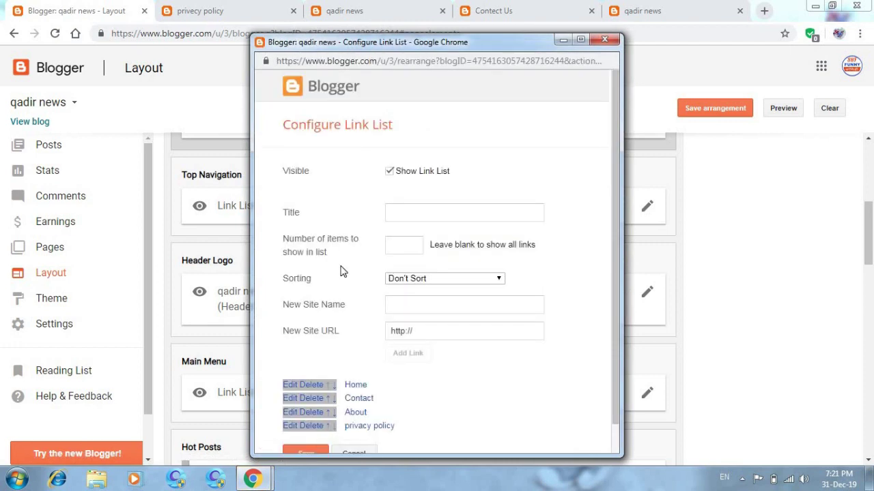
pyautogui.click(287, 428)
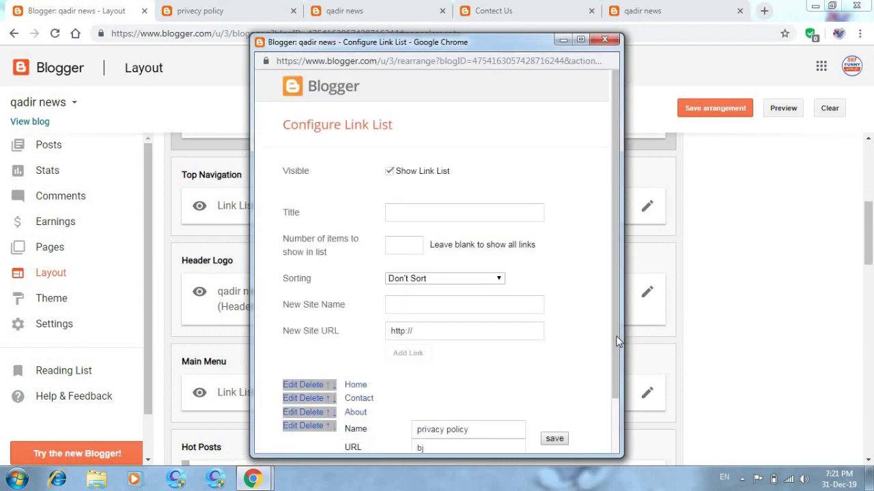
pyautogui.scroll(-1, 567, 393)
pyautogui.click(489, 393)
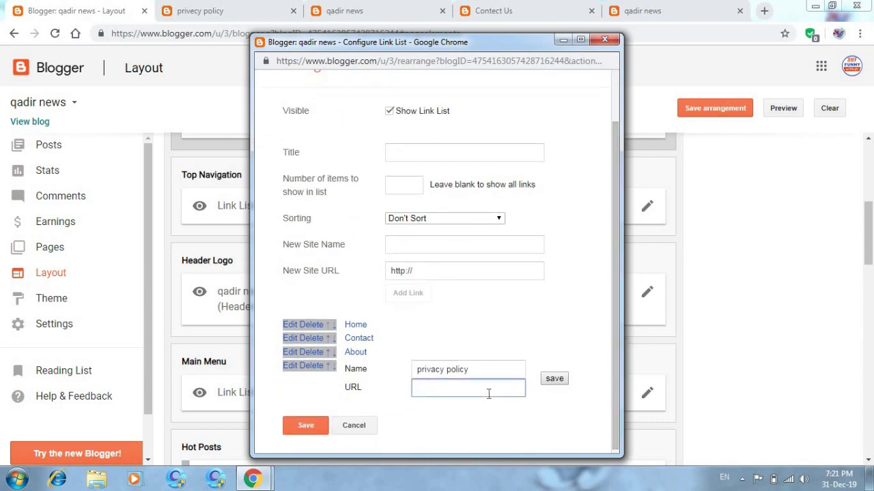
pyautogui.hotkey('ctrl', 'v')
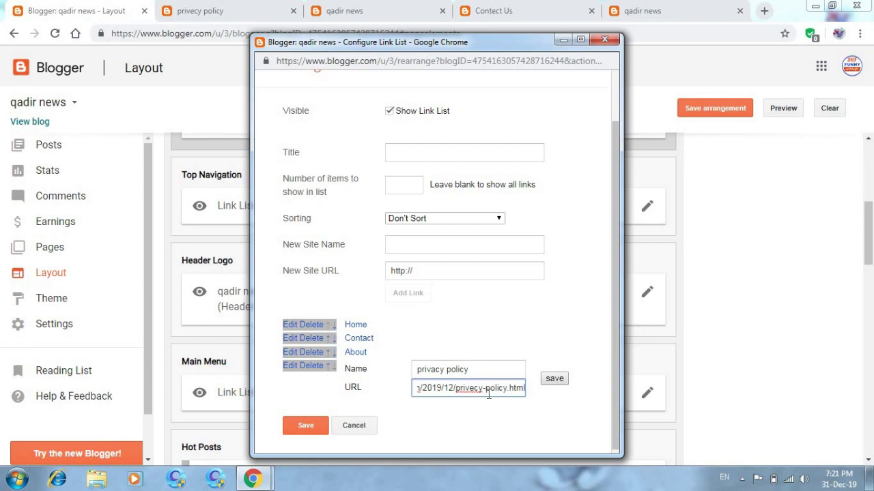
pyautogui.click(554, 378)
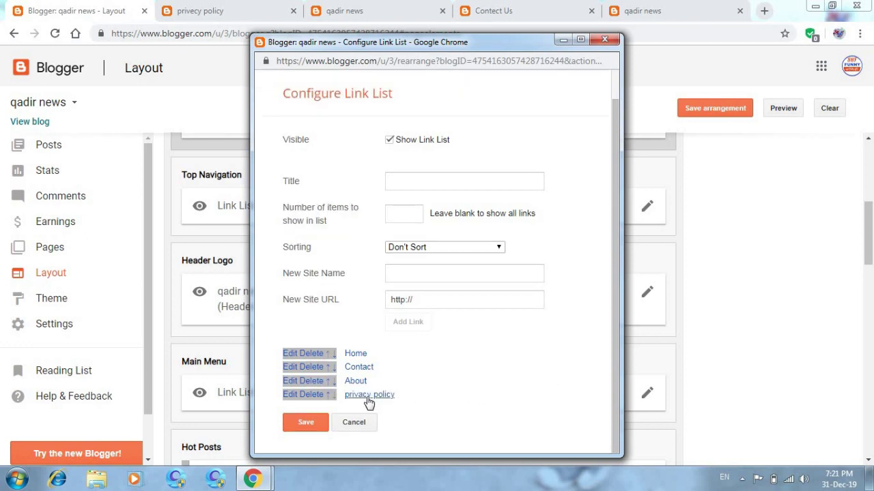
pyautogui.click(310, 417)
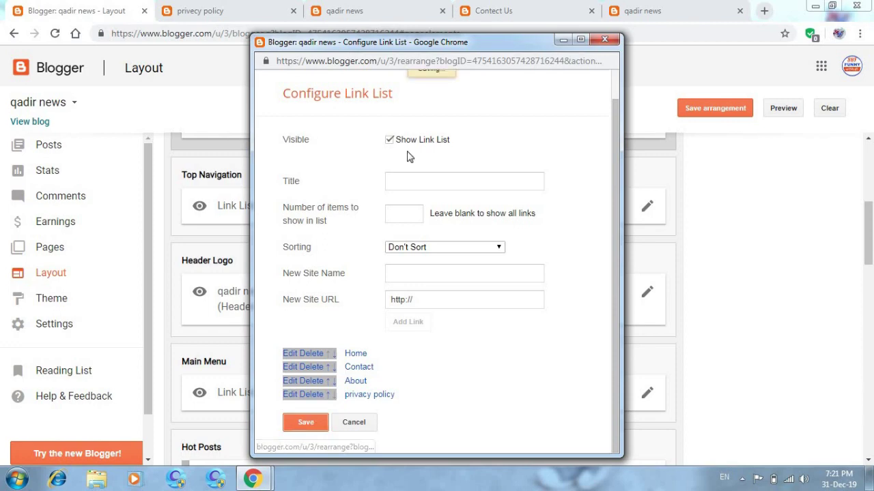
pyautogui.click(238, 11)
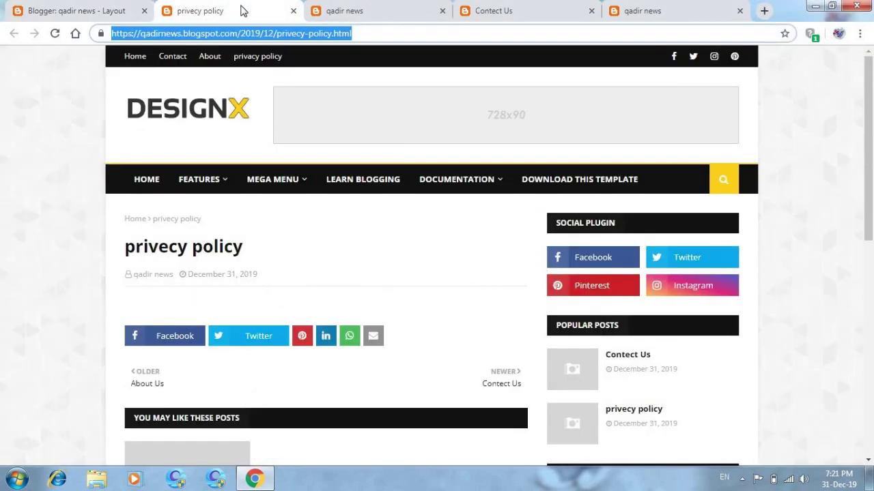
pyautogui.click(294, 11)
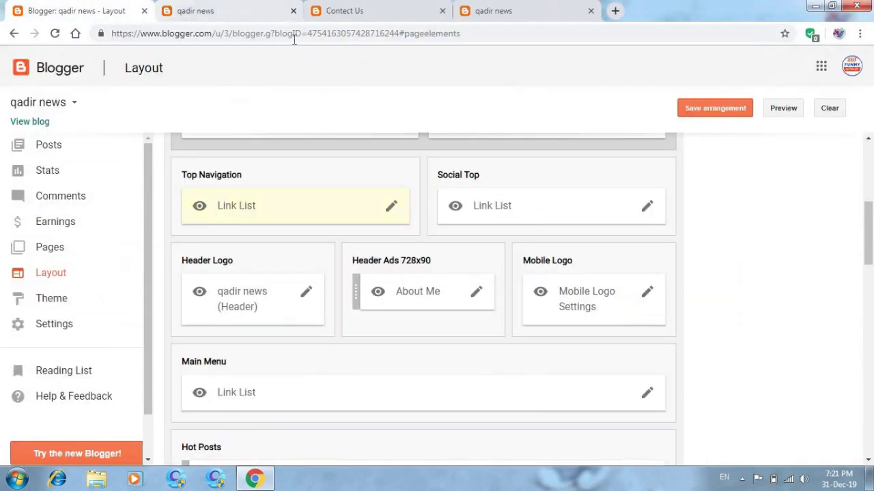
# Open the About Us post from the blog's home page, copy its address, and reopen the Top Navigation link list for editing.
pyautogui.click(265, 15)
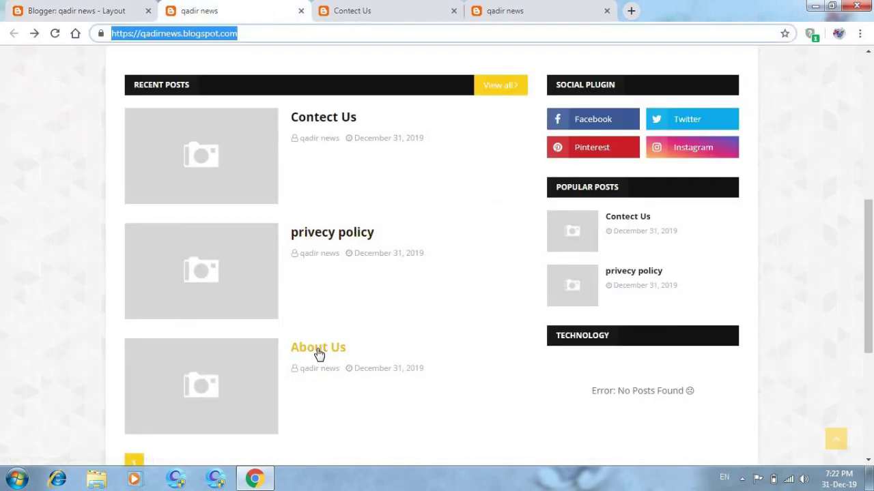
pyautogui.click(318, 351)
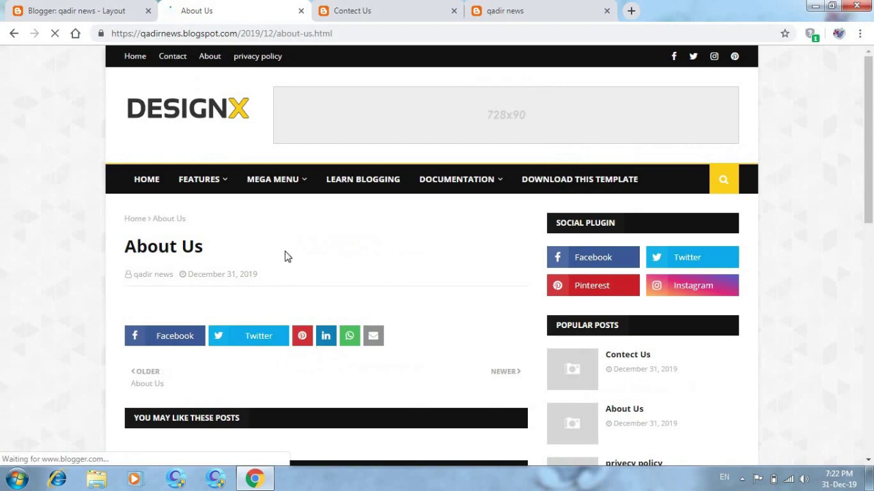
pyautogui.click(245, 40)
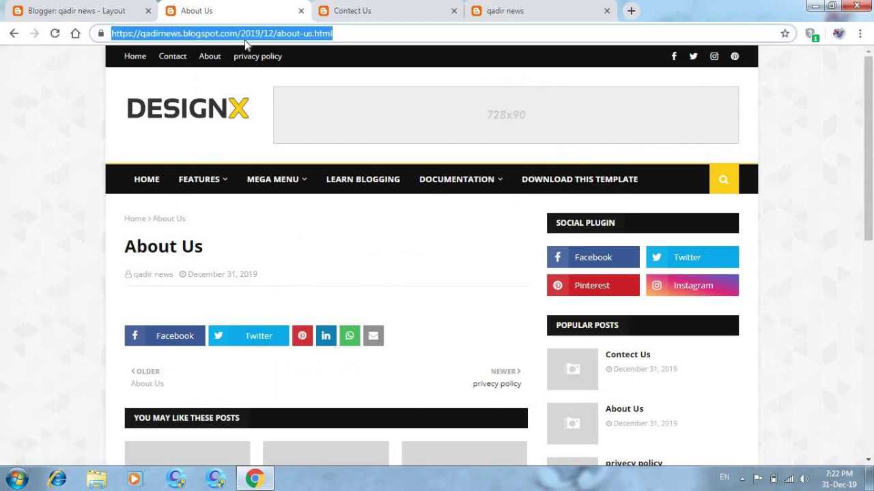
pyautogui.click(109, 10)
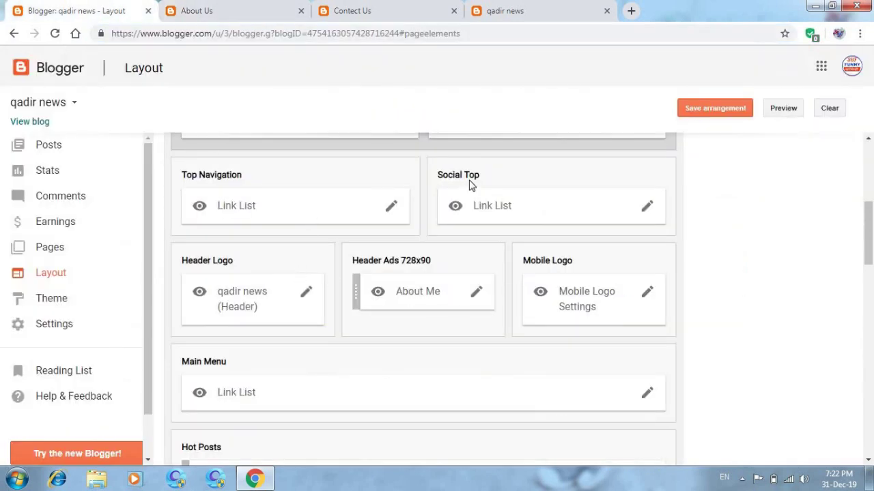
pyautogui.click(393, 208)
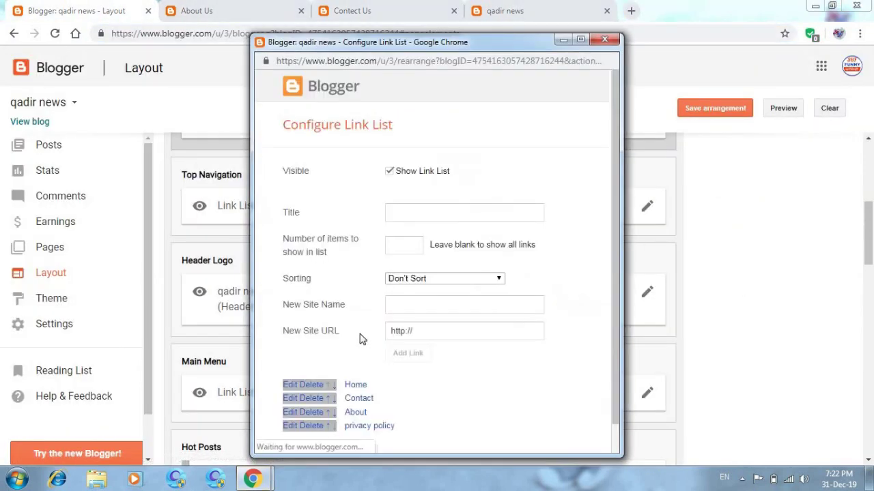
pyautogui.click(291, 415)
pyautogui.click(471, 438)
pyautogui.hotkey('ctrl', 'a')
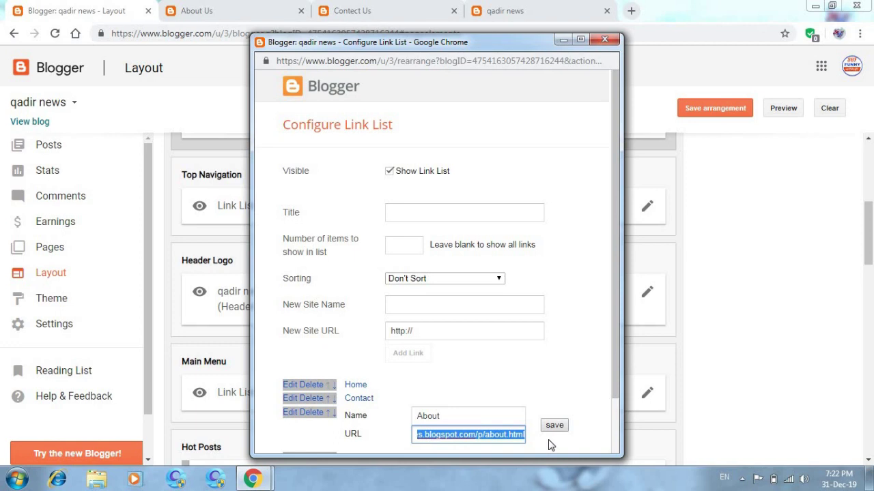
pyautogui.press('BackSpace')
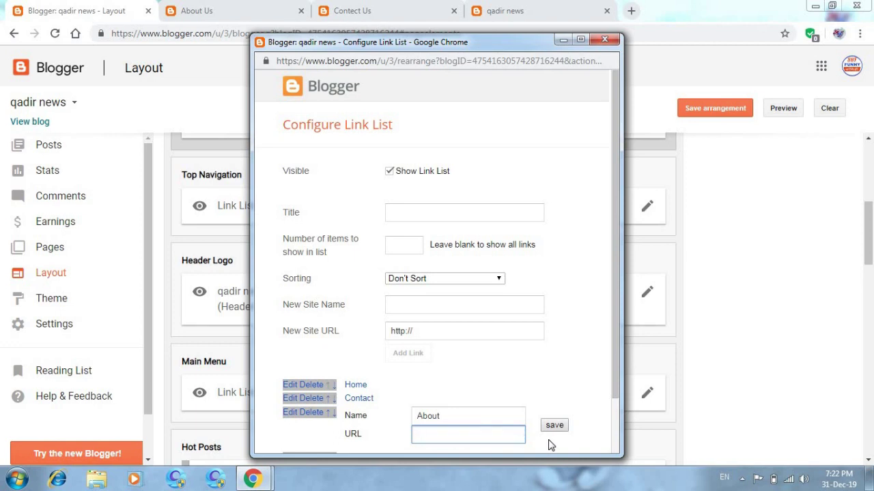
pyautogui.hotkey('ctrl', 'v')
pyautogui.click(556, 427)
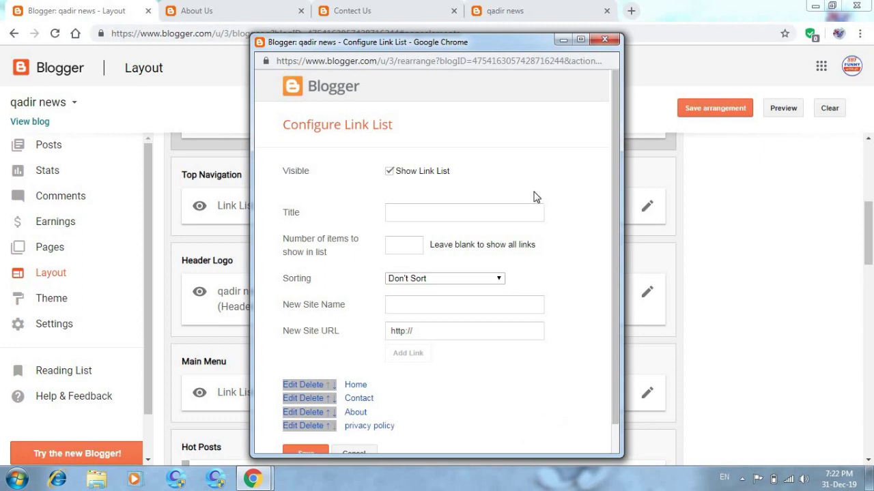
pyautogui.click(301, 449)
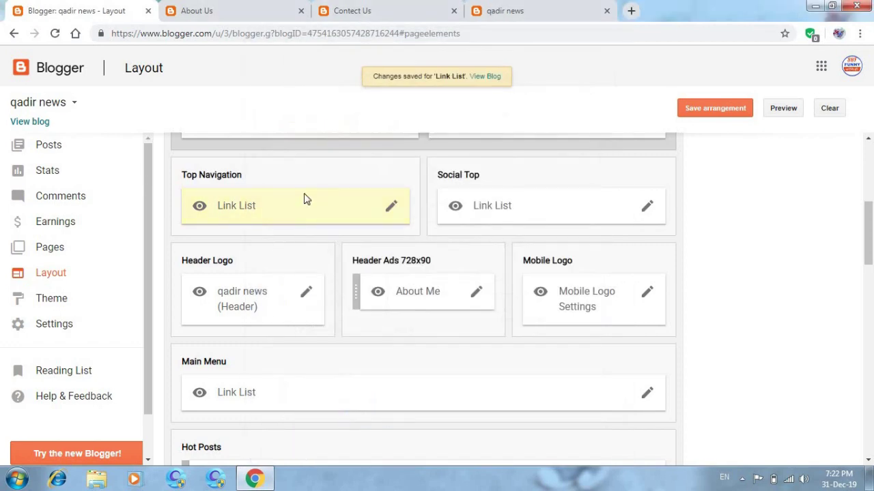
# Look over the published About Us post and the Contect Us post in the editor, returning to the list of all posts.
pyautogui.click(266, 7)
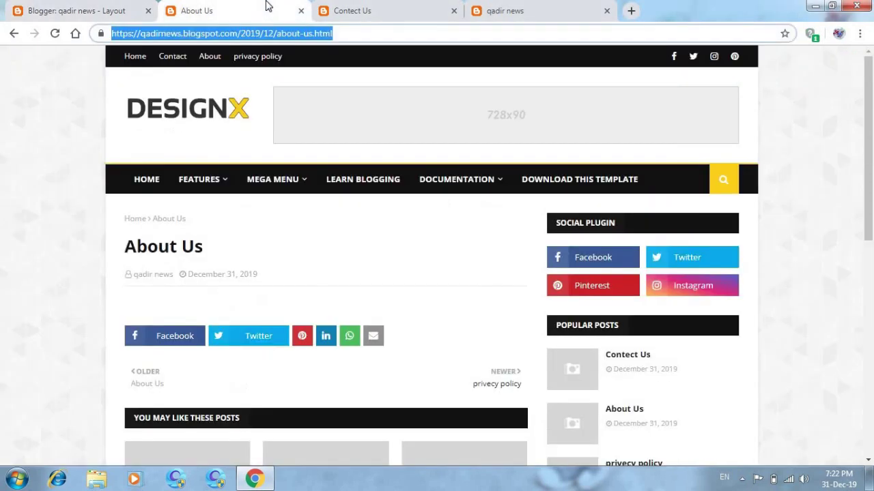
pyautogui.click(103, 14)
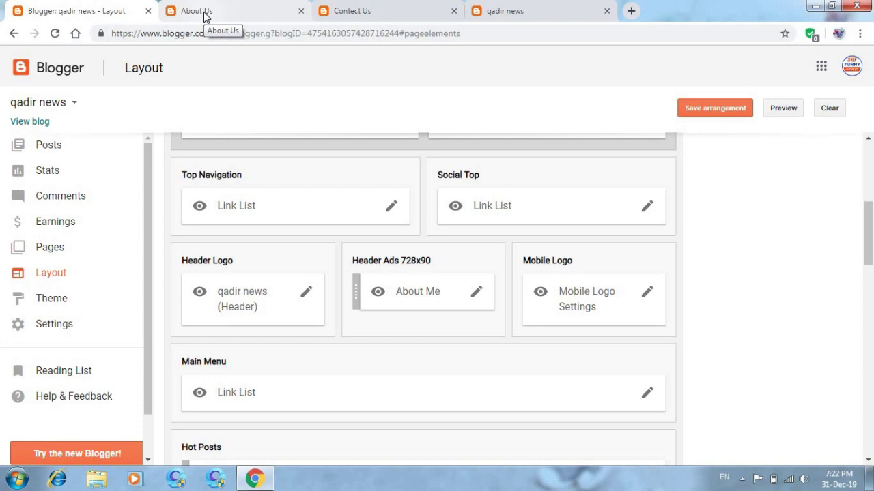
pyautogui.click(32, 154)
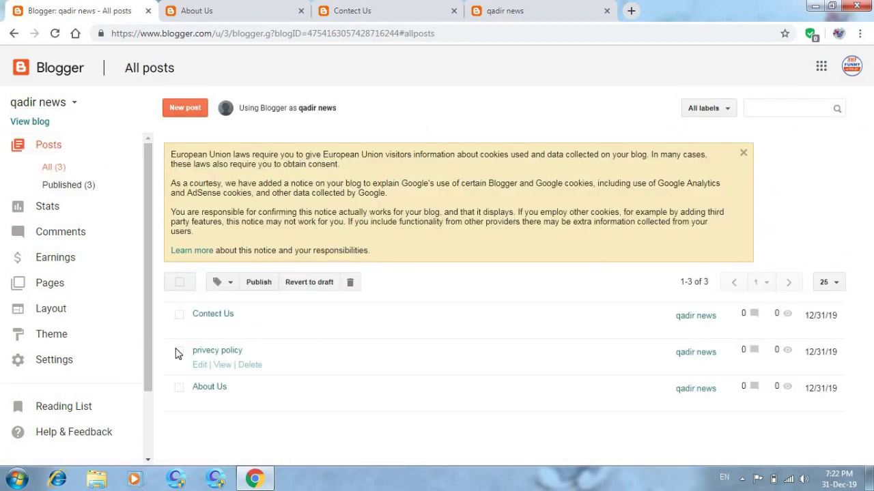
pyautogui.click(200, 329)
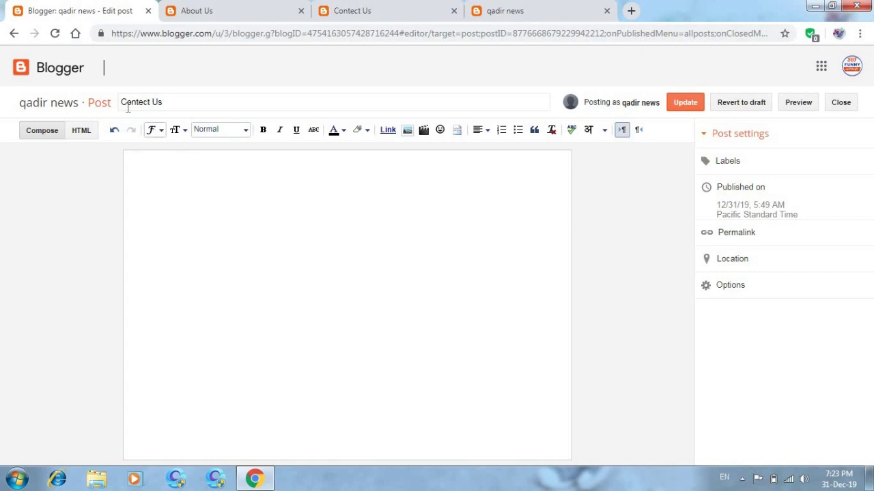
pyautogui.click(14, 34)
# Fill the privecy policy post's body with the lines oti4p56yj5m569m56, ryemuyjejty, mremytuy5e and mytoeurtyjt in full-screen view, and update the post.
pyautogui.moveTo(220, 359)
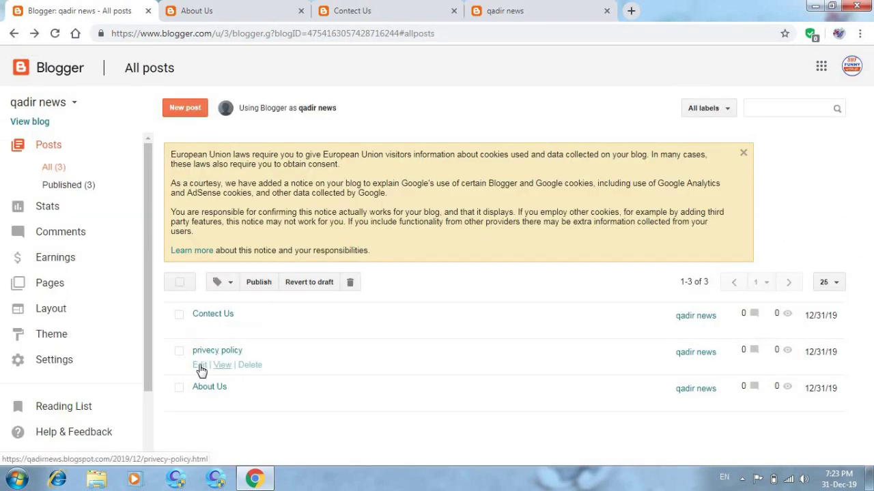
pyautogui.click(199, 367)
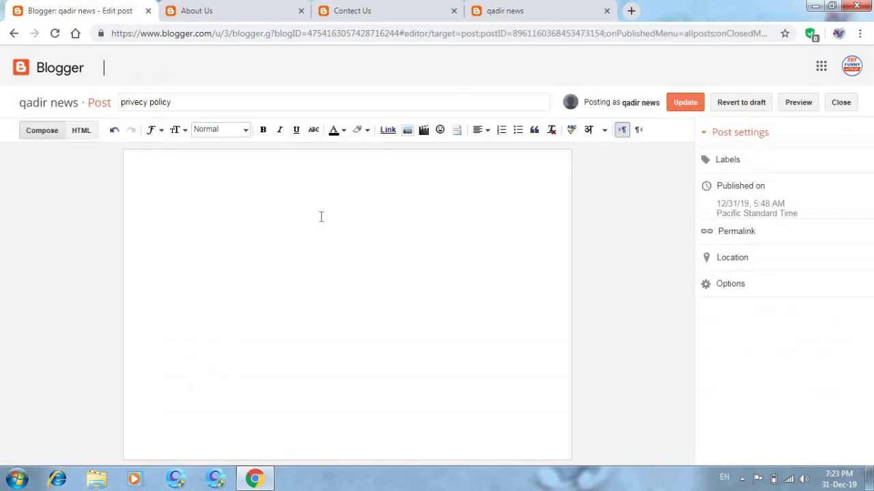
pyautogui.write('oti4p56yj5m')
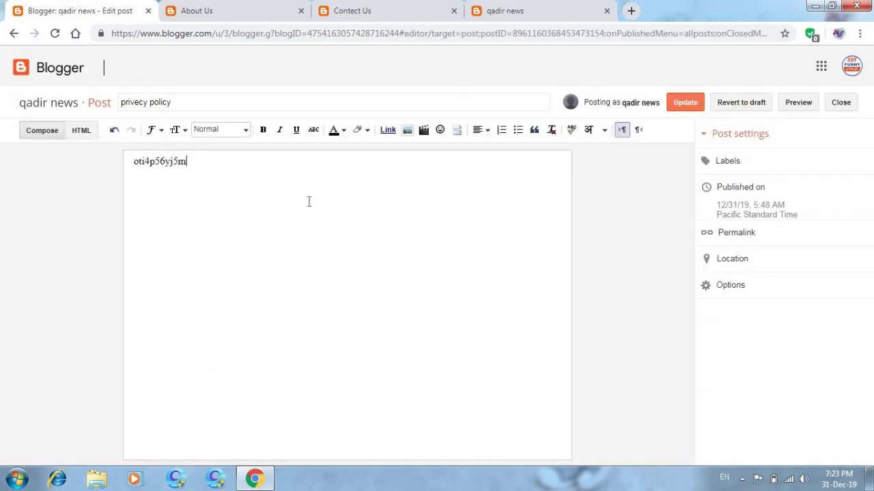
pyautogui.write('569m56')
pyautogui.press('F11')
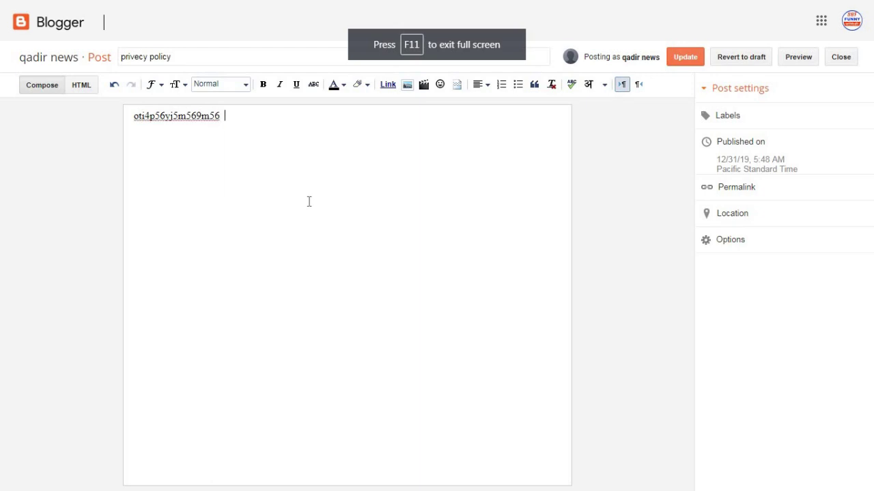
pyautogui.write('ryemuyjejty')
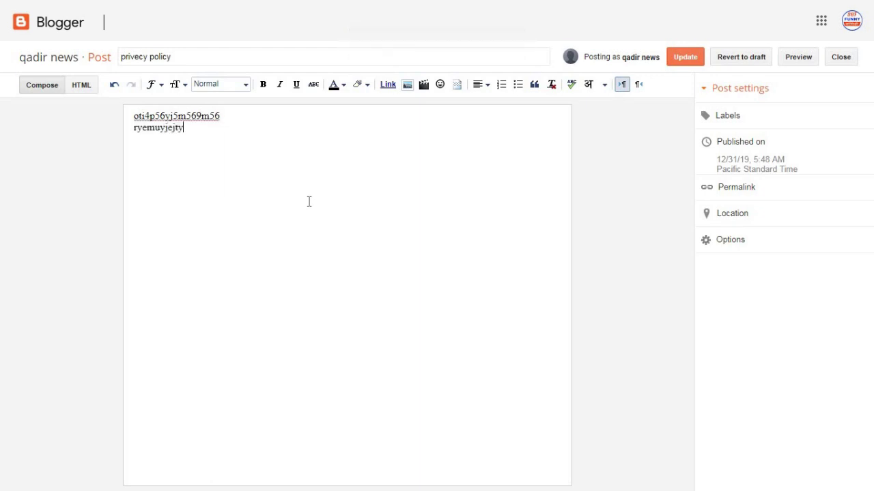
pyautogui.press('Return')
pyautogui.write('mremytuy5e')
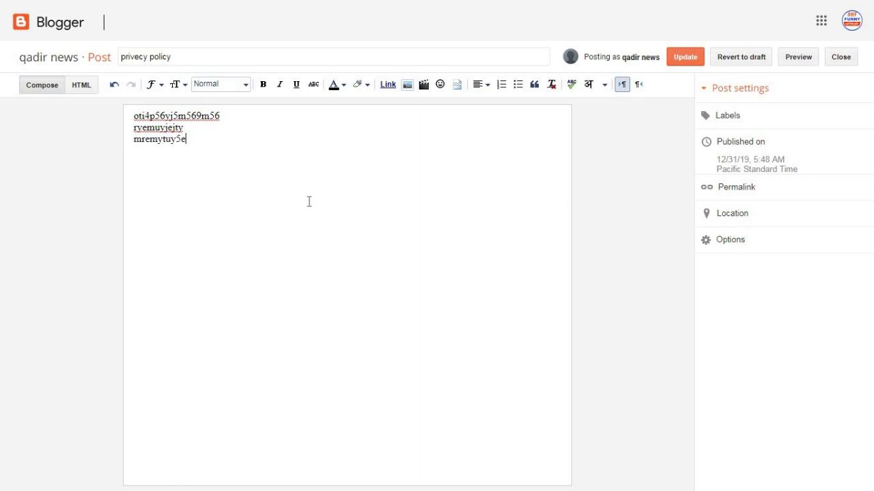
pyautogui.press('Return')
pyautogui.write('mytoeurtyjt')
pyautogui.press('Return')
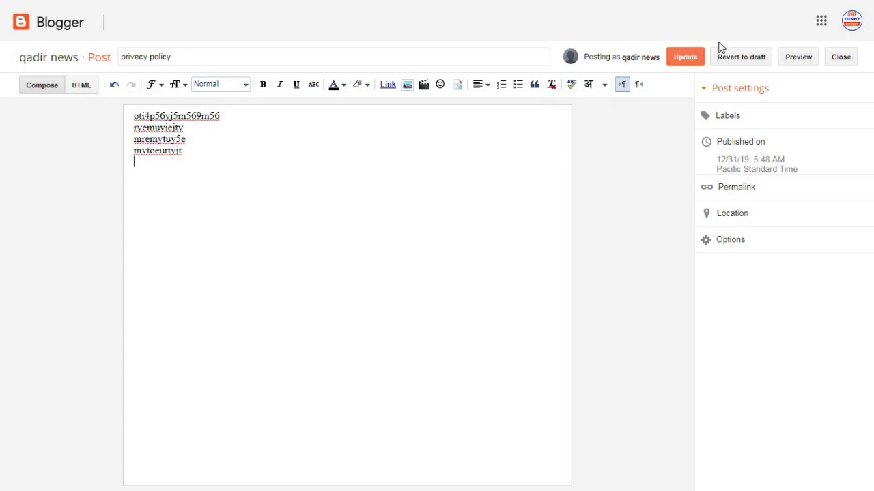
pyautogui.click(699, 56)
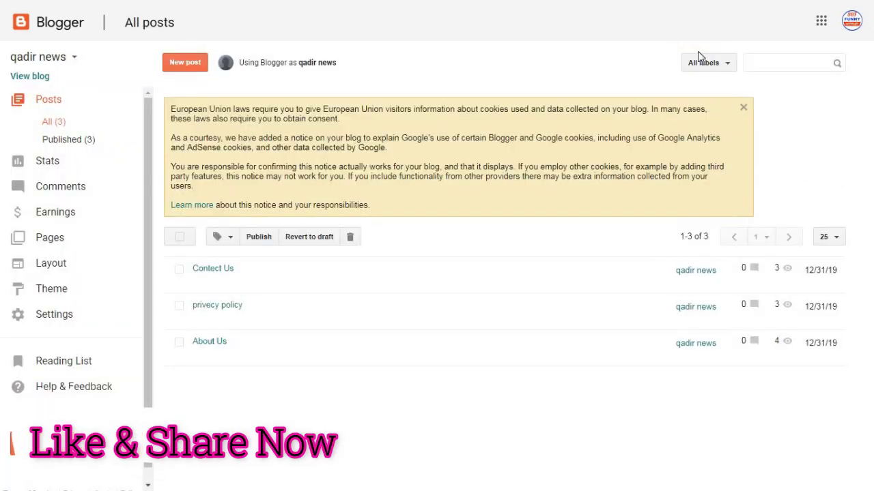
# Fill the About Us post's body with the lines tithern, weiuvtiony, ekrtoeruye, ltjrotuhjr, rjtejrotyjoy and ktrjyoejtry, and update the post.
pyautogui.moveTo(224, 346)
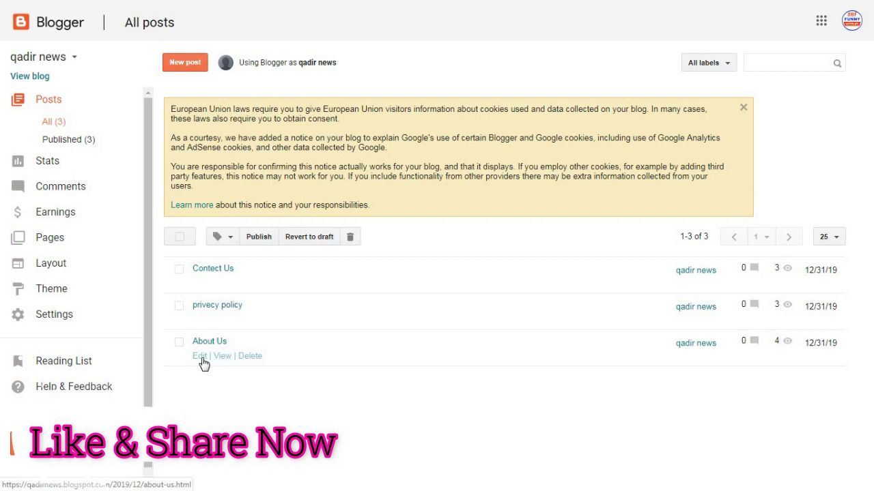
pyautogui.click(201, 358)
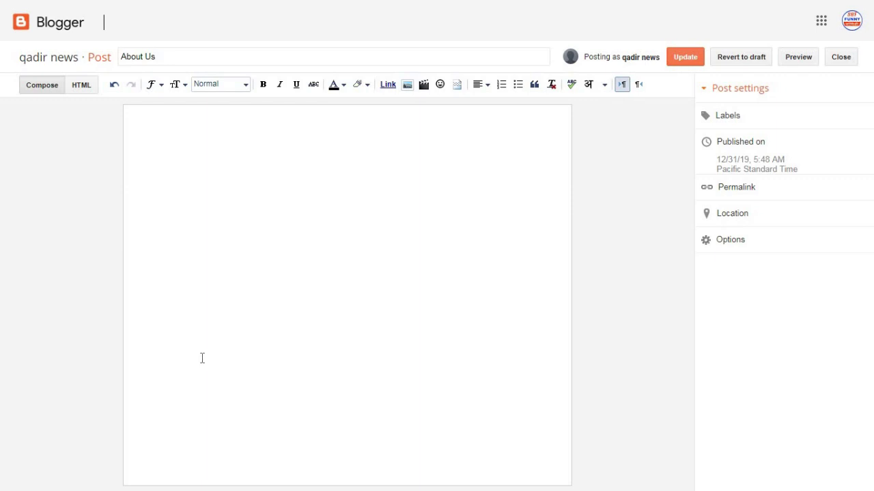
pyautogui.click(256, 171)
pyautogui.write('tithem')
pyautogui.press('Return')
pyautogui.write('weiuvtiony')
pyautogui.press('Return')
pyautogui.write('ekrtoeruye')
pyautogui.press('Return')
pyautogui.write('ltjrotuhjr')
pyautogui.press('Return')
pyautogui.write('rjtejrotyjoy')
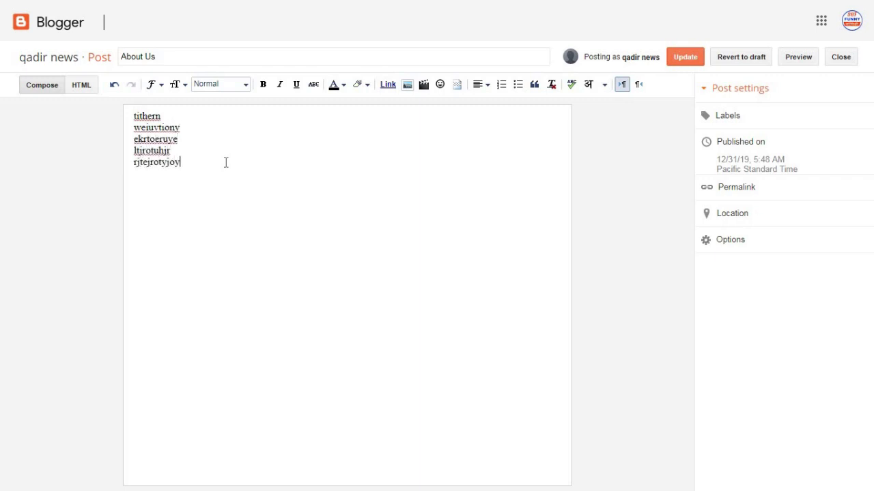
pyautogui.press('Return')
pyautogui.write('ktrjyoejtry')
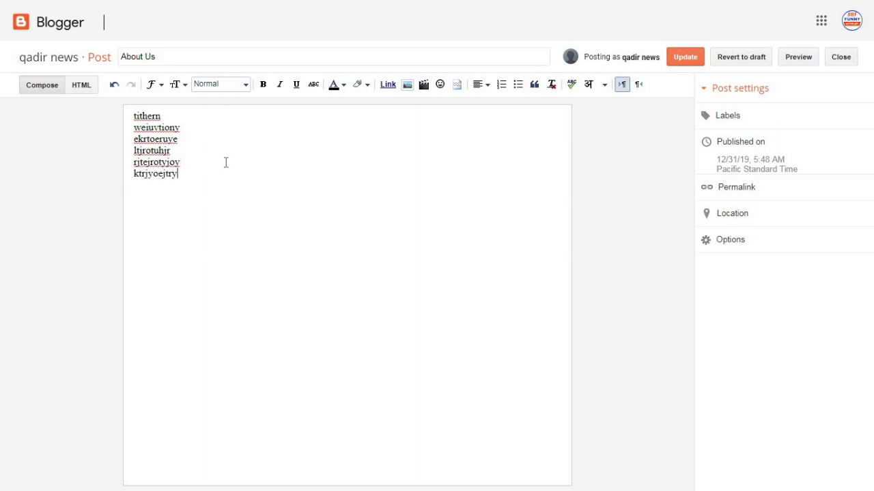
pyautogui.click(686, 63)
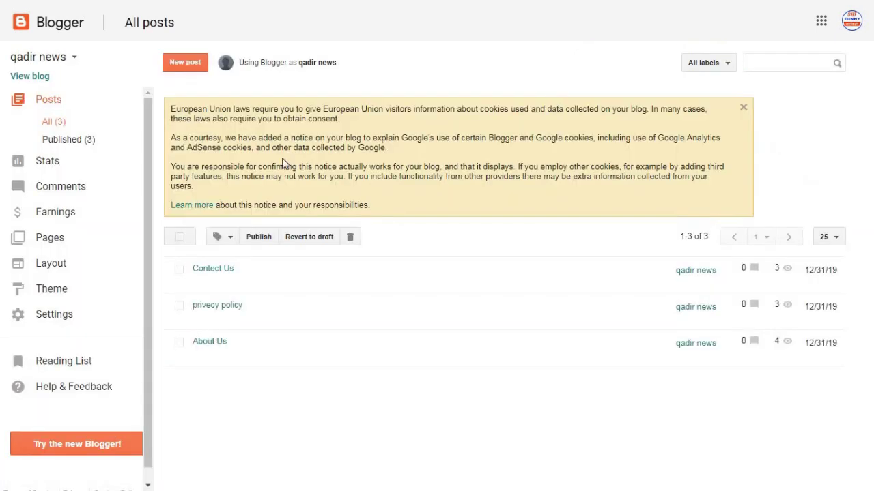
# Fill the Contect Us post's body with the text iewr758396n465346h35 and update the post.
pyautogui.moveTo(233, 271)
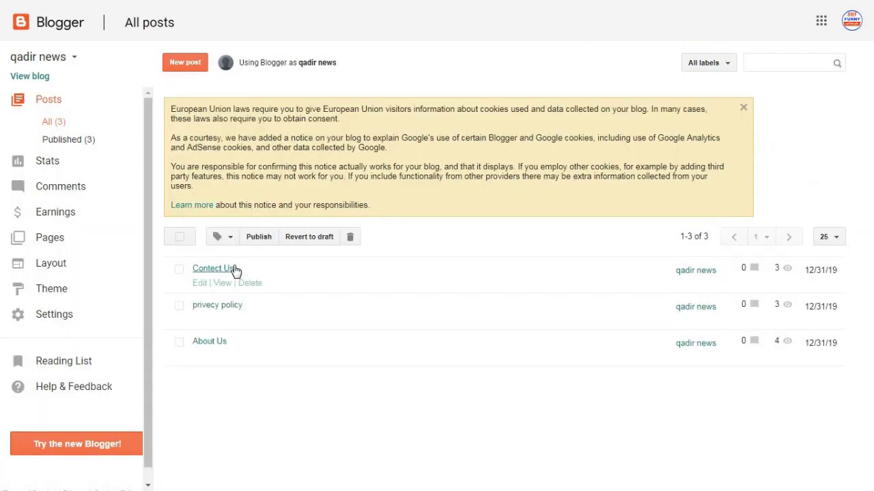
pyautogui.click(198, 286)
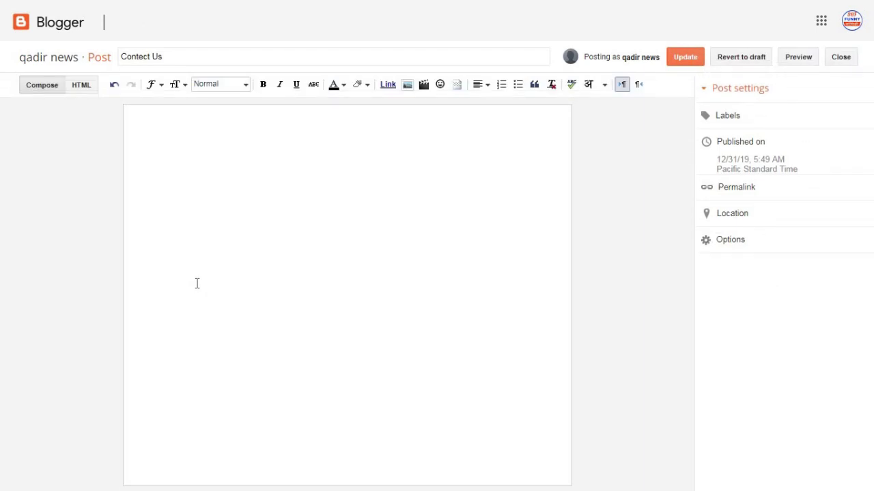
pyautogui.click(244, 188)
pyautogui.write('iewr758396n465346h35')
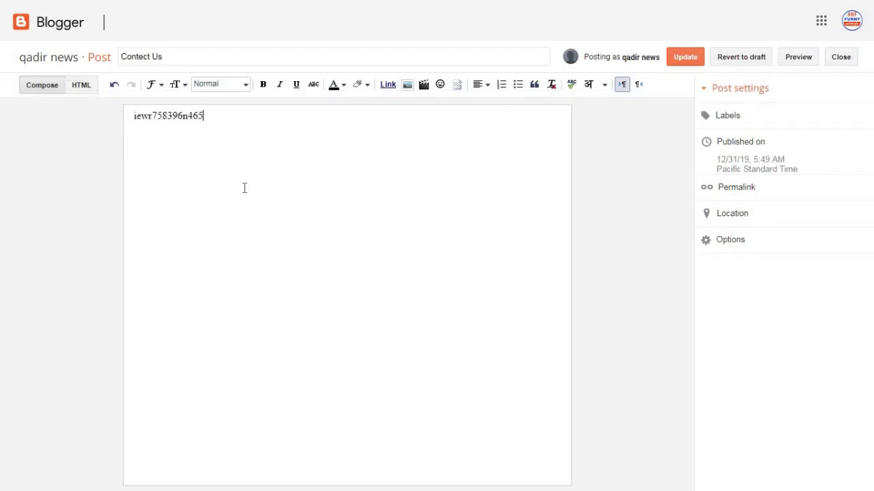
pyautogui.click(674, 60)
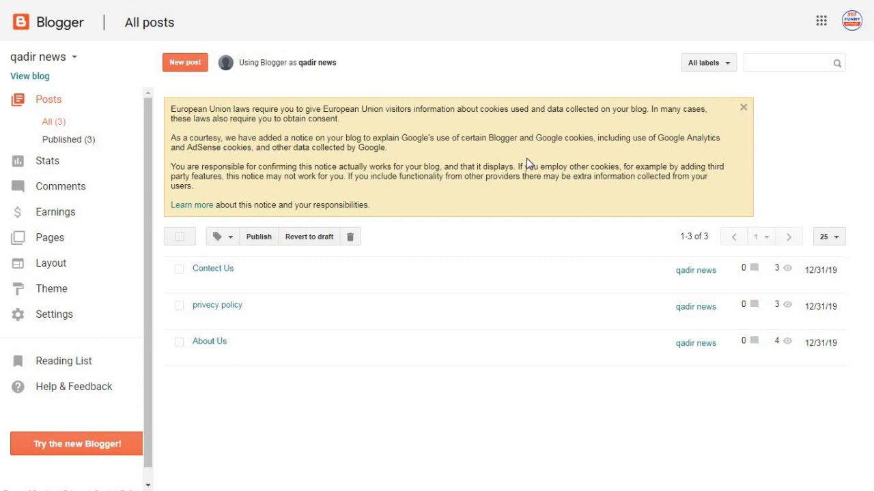
# Reload the blog's published home page and copy its address.
pyautogui.moveTo(228, 273)
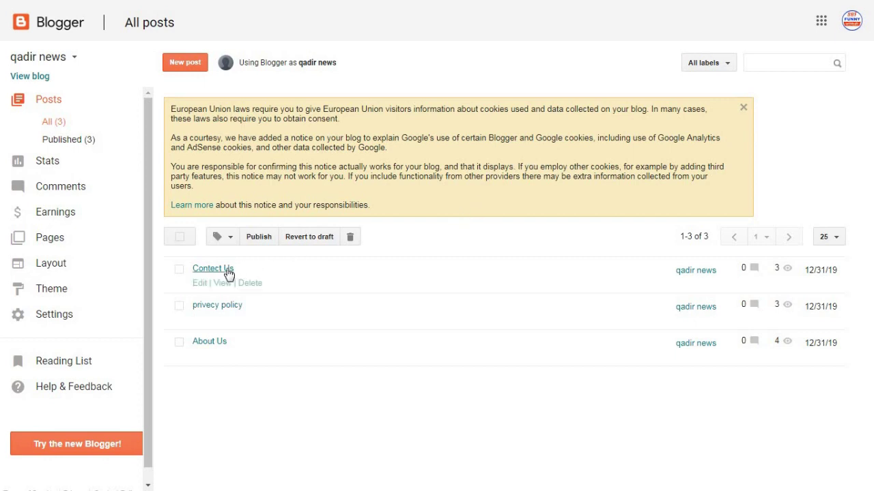
pyautogui.moveTo(205, 317)
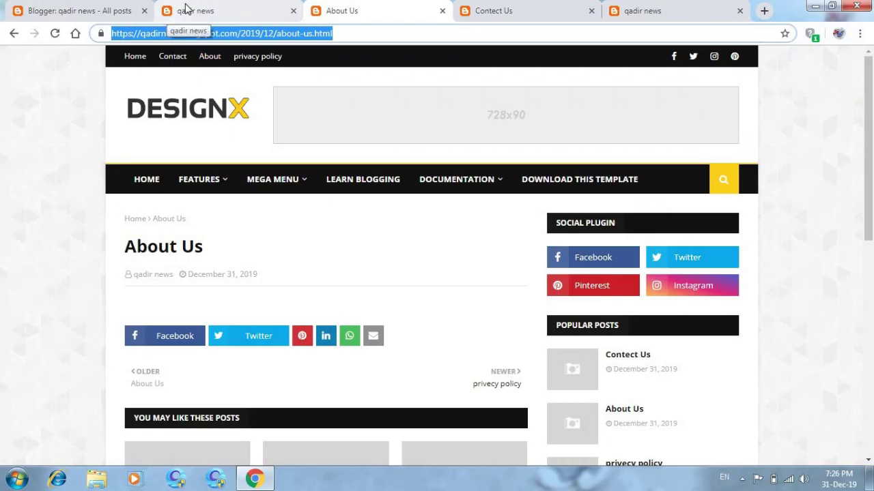
pyautogui.click(187, 11)
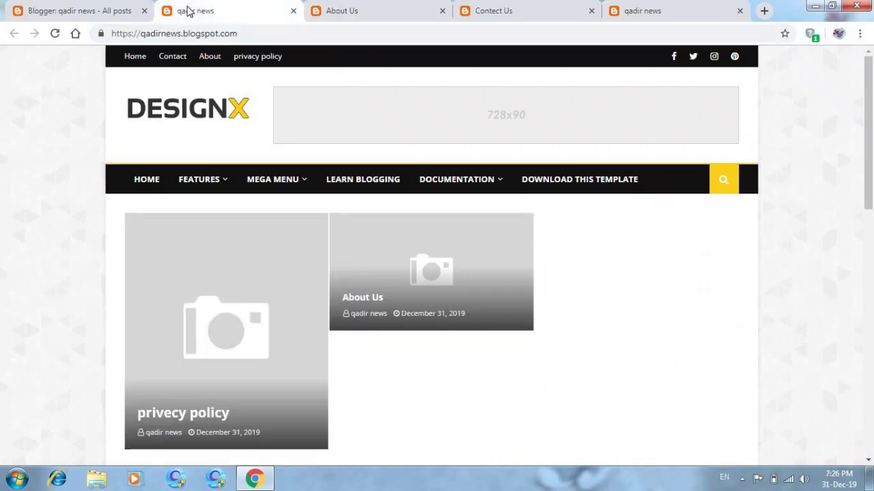
pyautogui.click(56, 33)
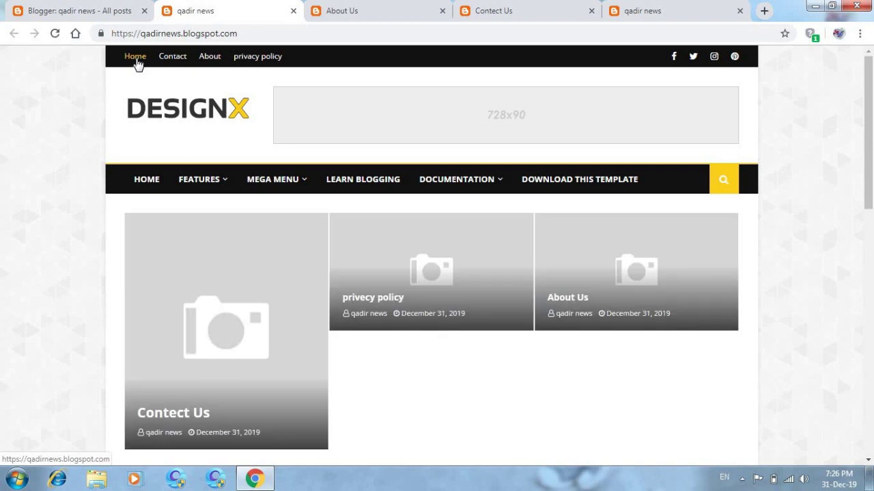
pyautogui.click(216, 36)
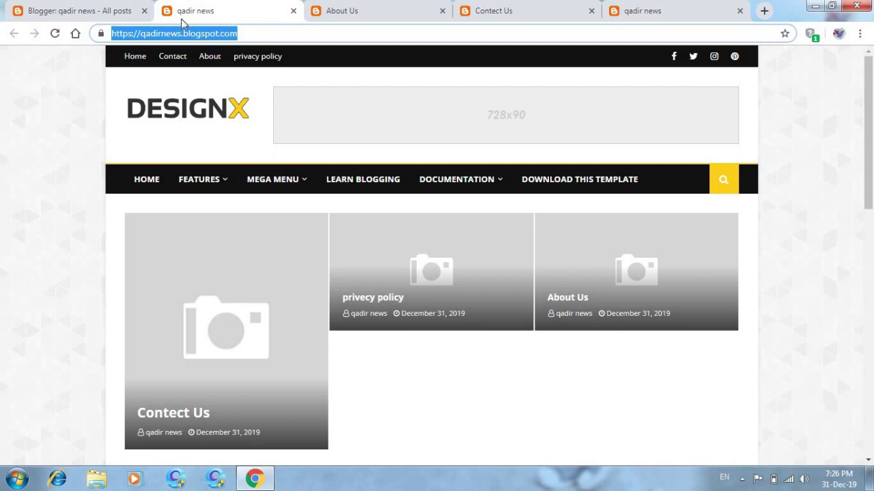
pyautogui.click(133, 15)
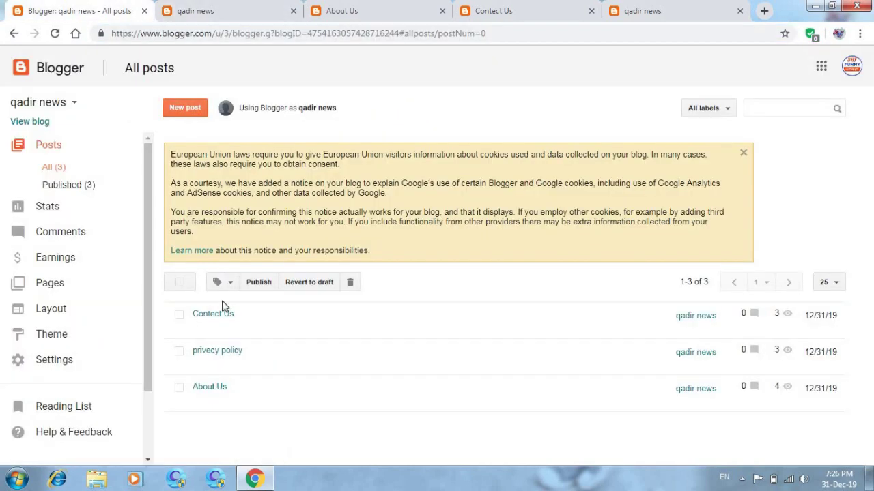
pyautogui.click(41, 313)
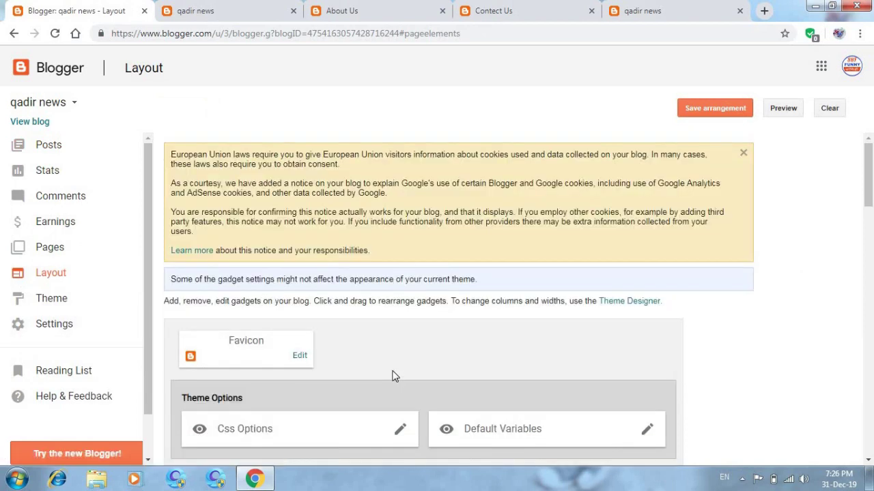
pyautogui.moveTo(870, 191); pyautogui.dragTo(869, 269)
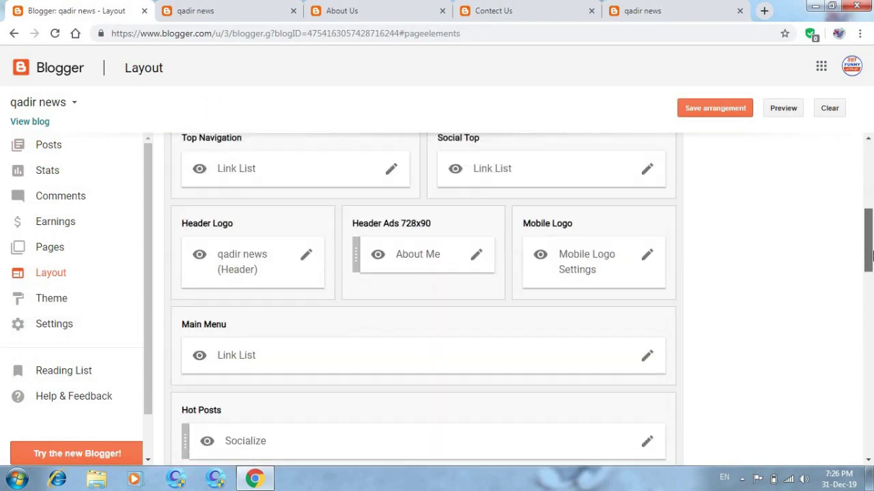
pyautogui.click(391, 171)
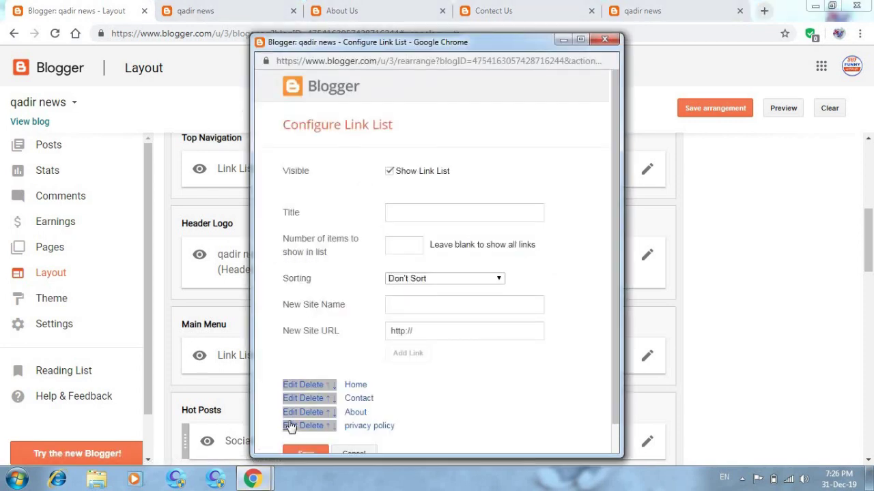
pyautogui.click(289, 386)
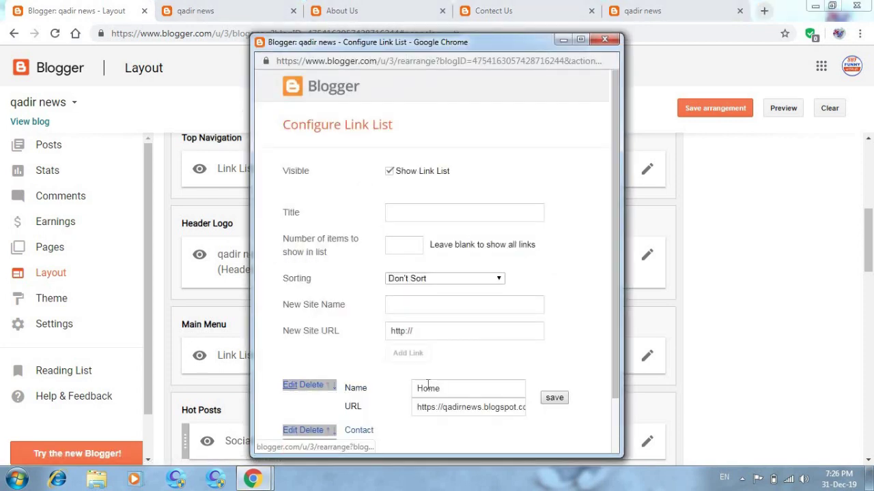
pyautogui.click(418, 408)
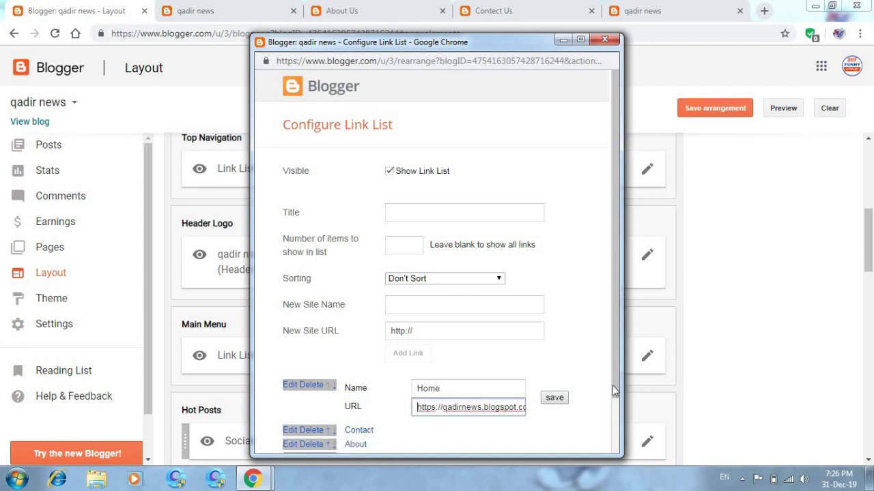
pyautogui.hotkey('ctrl', 'a')
pyautogui.hotkey('ctrl', 'c')
pyautogui.press('BackSpace')
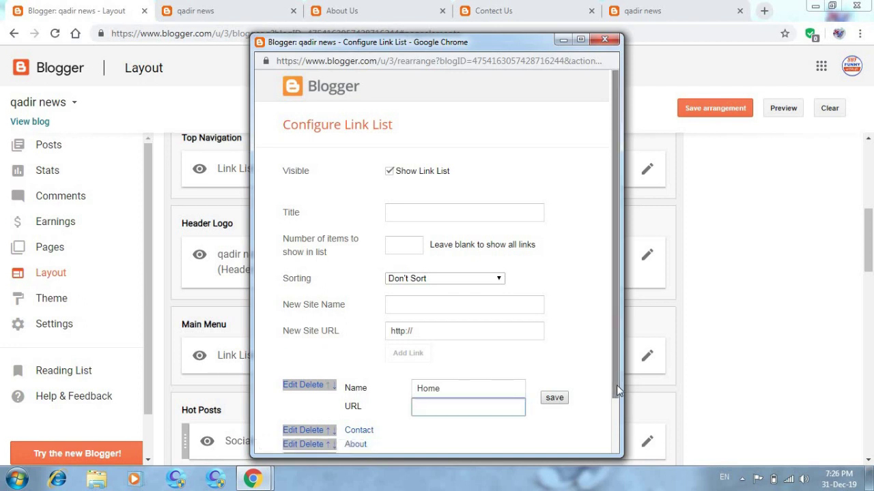
pyautogui.hotkey('ctrl', 'v')
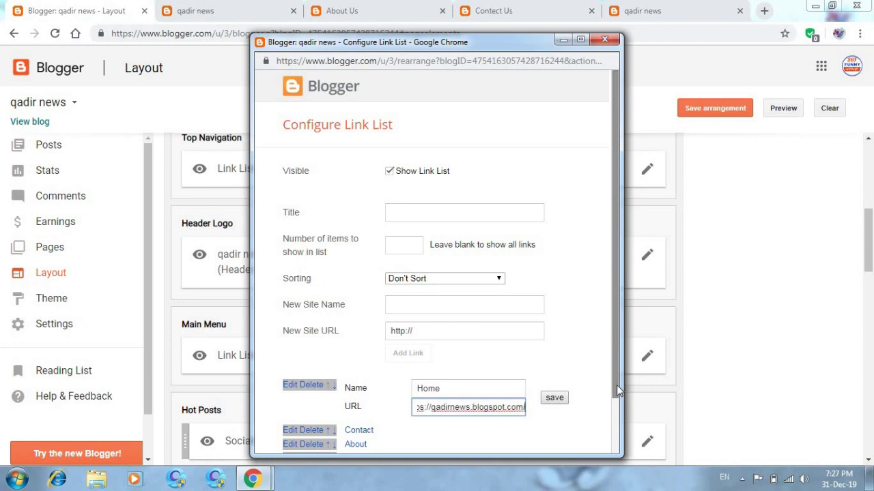
pyautogui.click(556, 398)
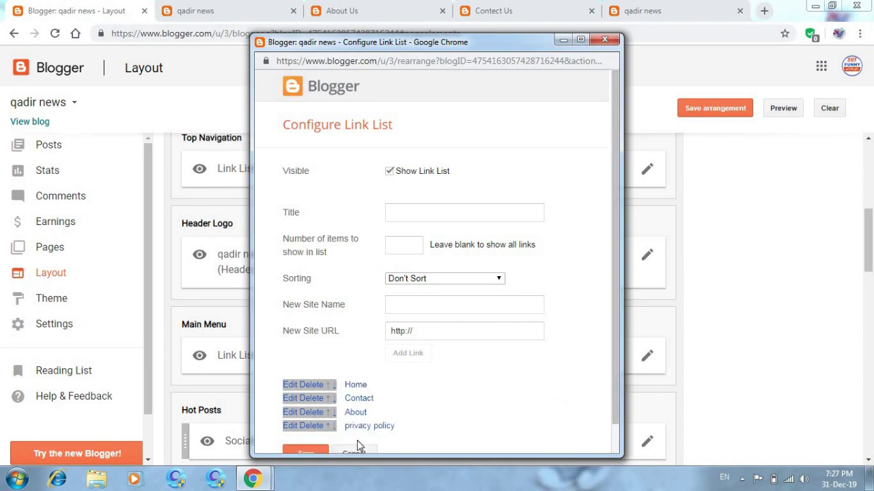
pyautogui.click(318, 451)
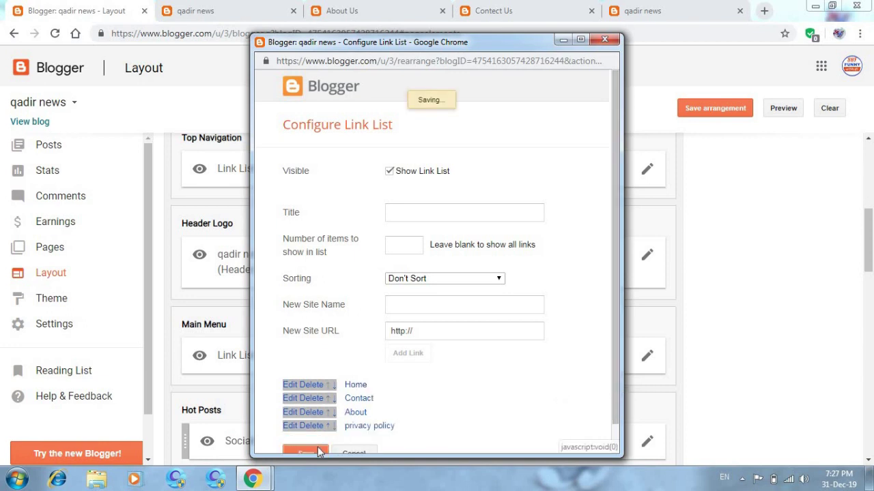
# Reload the published blog, follow the Home and Contact links in the top navigation, and check the Contect Us post's text.
pyautogui.click(191, 10)
pyautogui.click(51, 34)
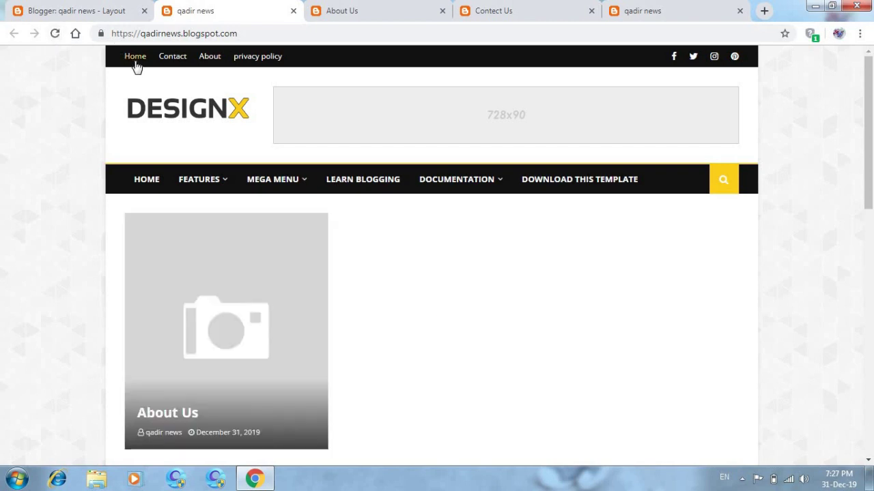
pyautogui.click(134, 62)
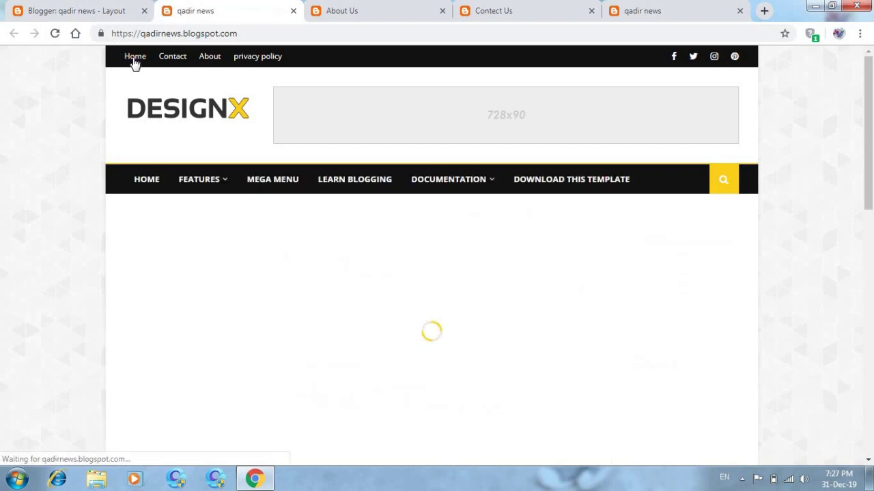
pyautogui.click(175, 62)
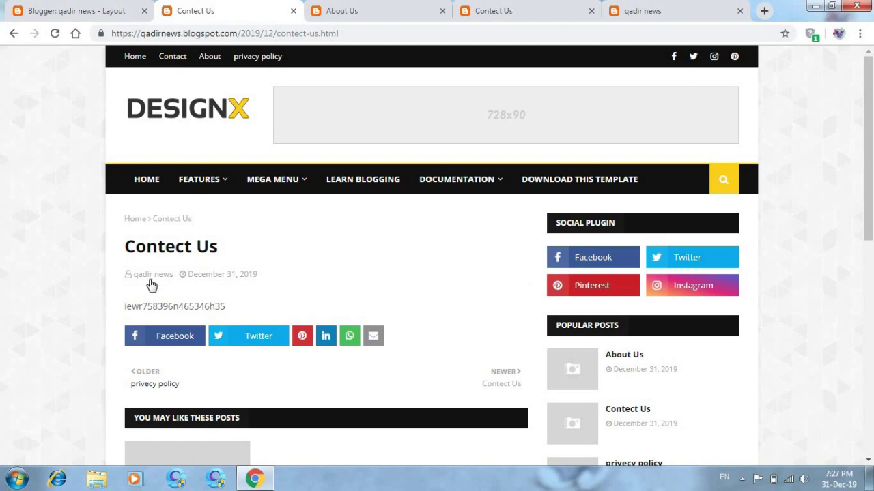
pyautogui.moveTo(166, 307); pyautogui.dragTo(229, 308)
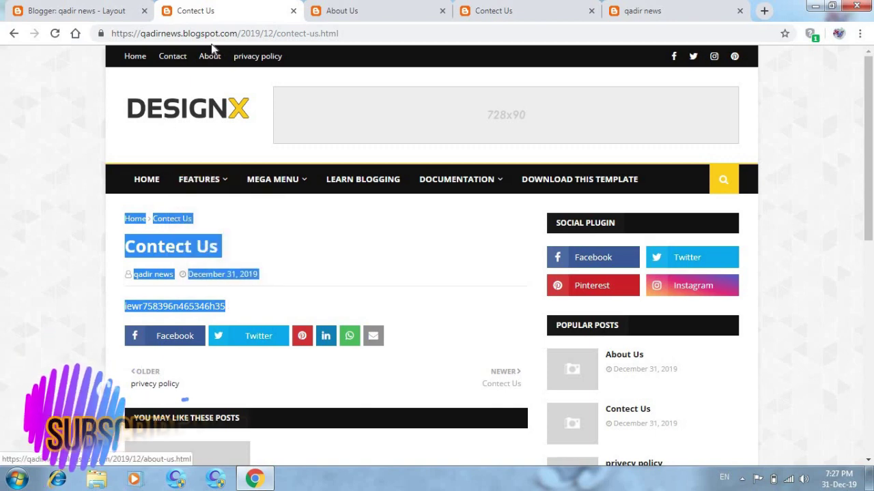
# Follow the About and privacy policy links in the top navigation and check the body text of both posts.
pyautogui.click(211, 61)
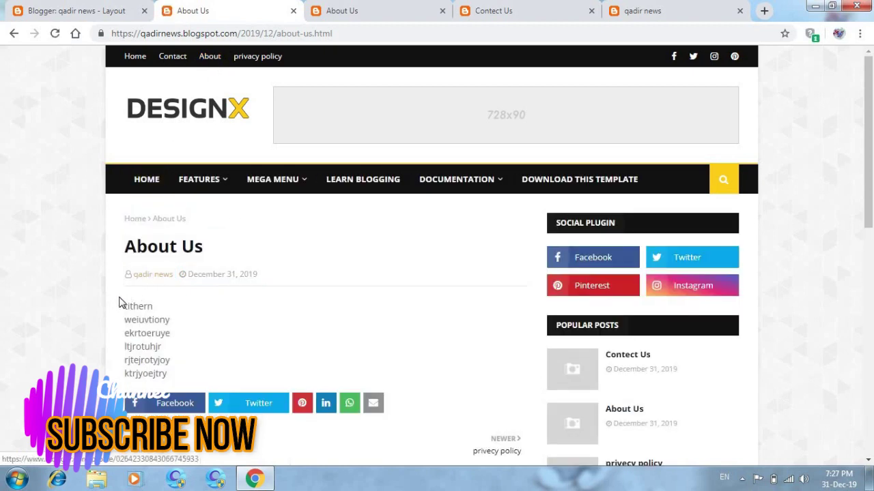
pyautogui.moveTo(121, 307); pyautogui.dragTo(190, 376)
pyautogui.click(228, 343)
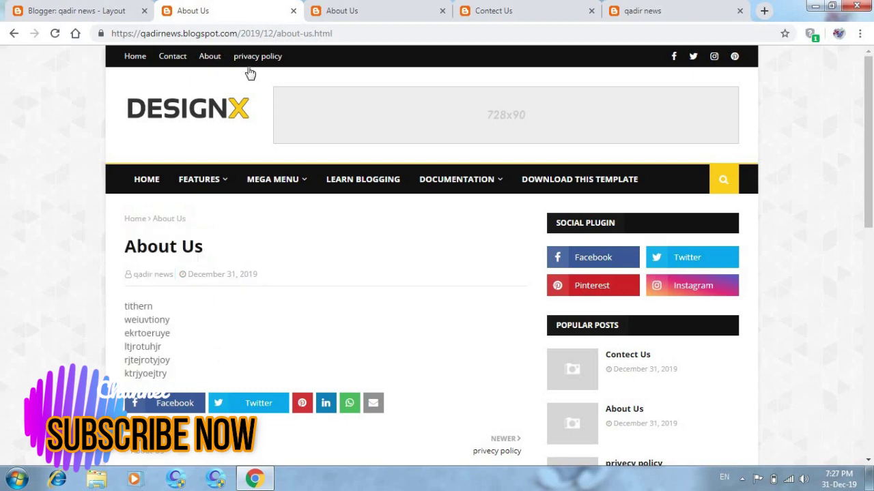
pyautogui.click(256, 57)
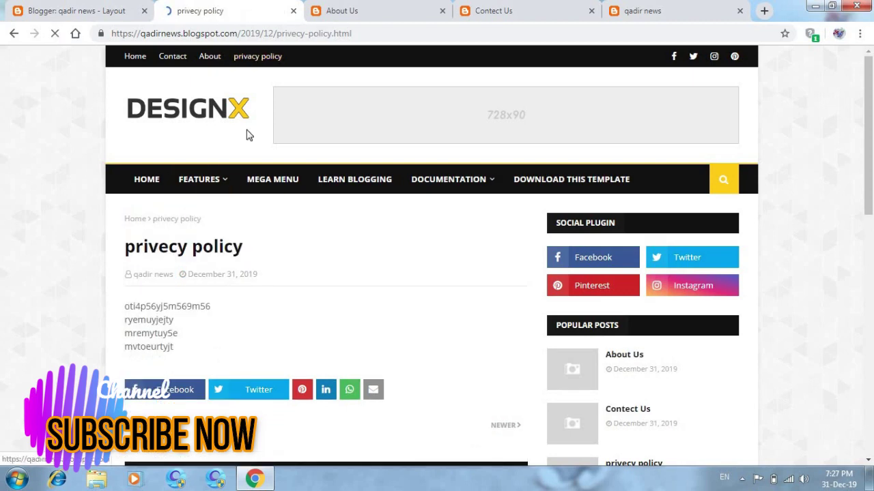
pyautogui.moveTo(121, 307); pyautogui.dragTo(198, 351)
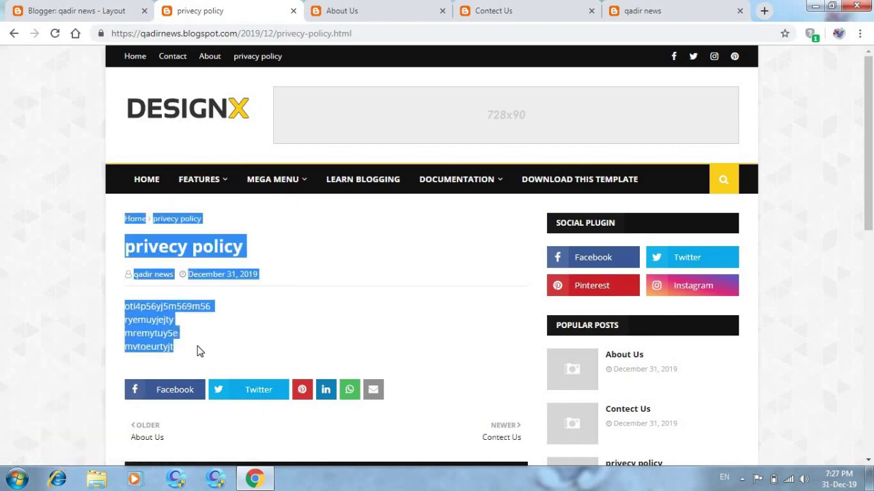
pyautogui.click(198, 351)
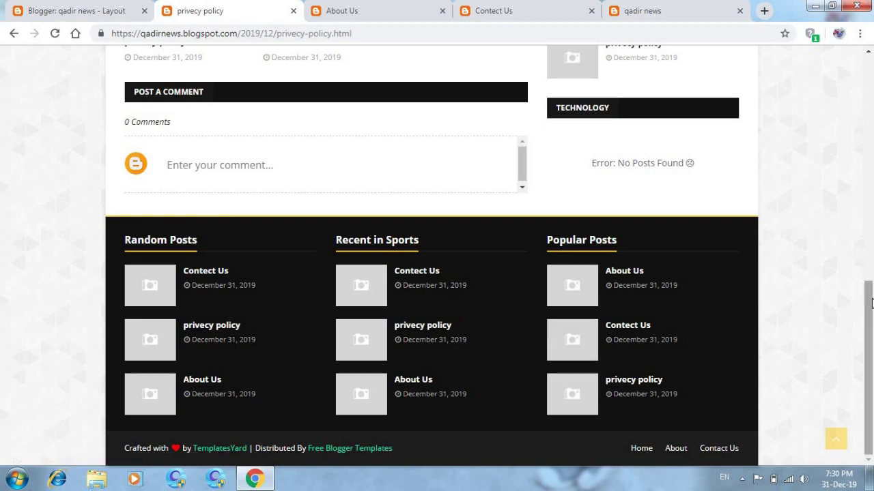
pyautogui.moveTo(871, 303); pyautogui.dragTo(873, 188)
pyautogui.moveTo(872, 145); pyautogui.dragTo(871, 55)
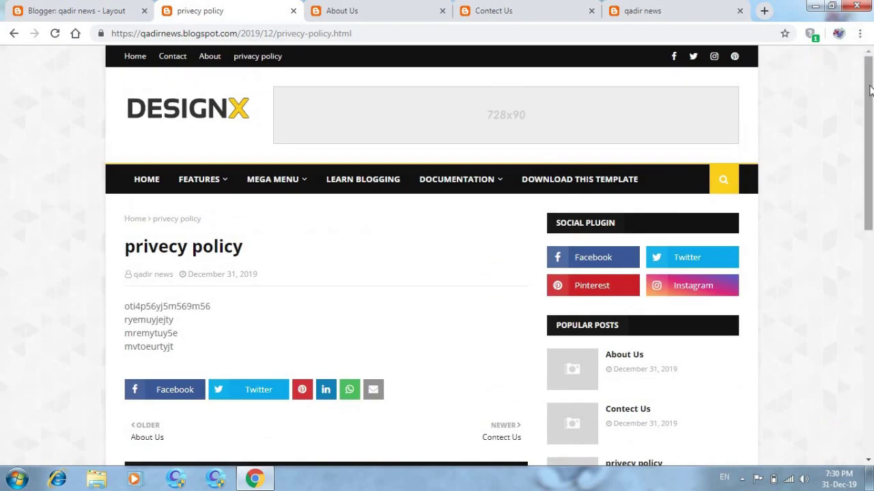
pyautogui.scroll(-1, 871, 89)
pyautogui.moveTo(871, 92); pyautogui.dragTo(872, 70)
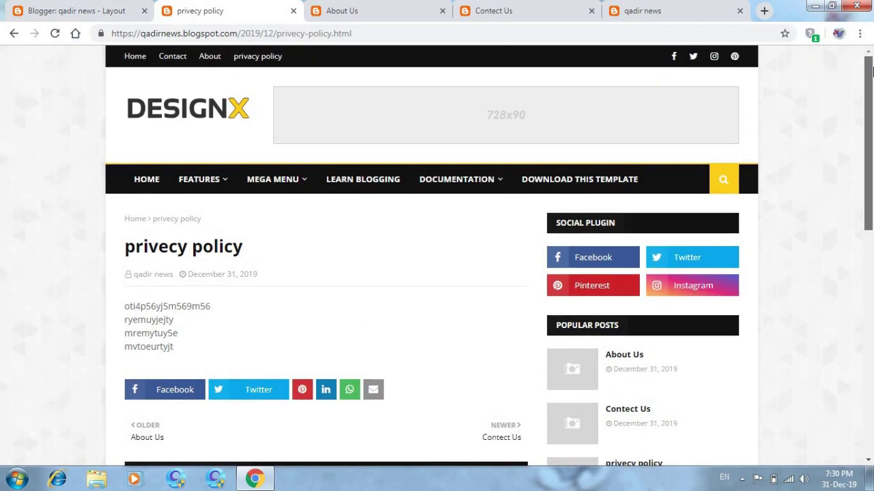